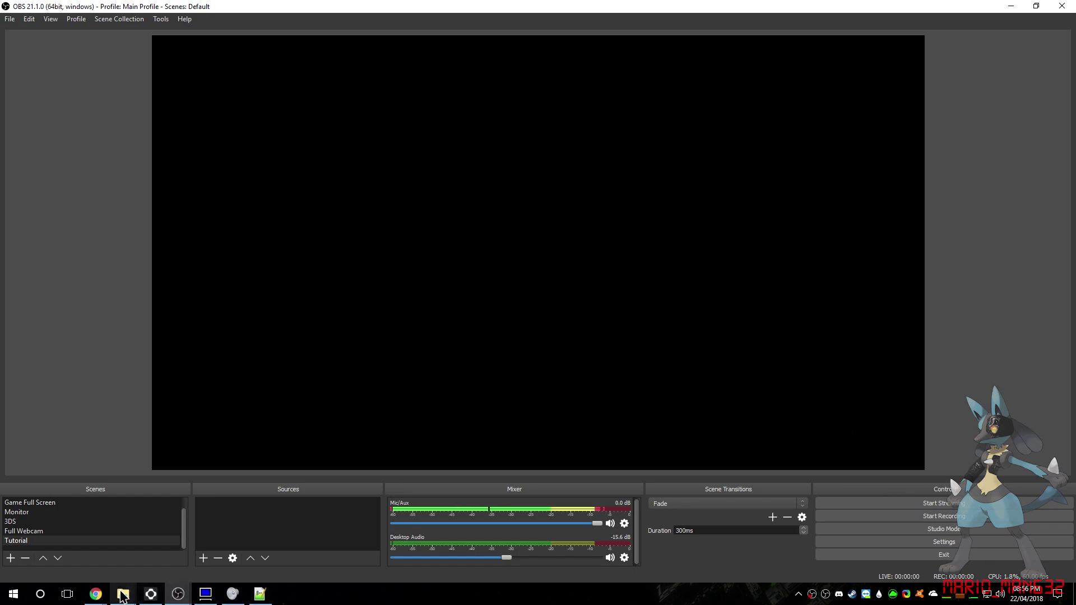
- Open the Snickerstream_v0.90b_x64 folder in 3DS Stream after a quick look in Kit-Kat, then reposition the window
mouse_move(123, 595)
left_click(90, 548)
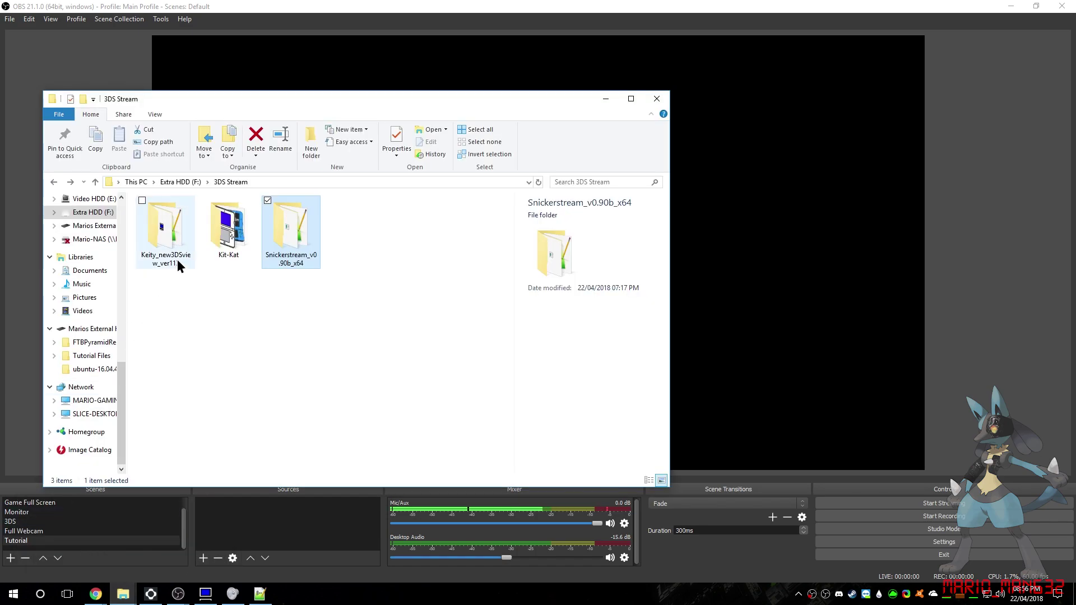
left_click(329, 304)
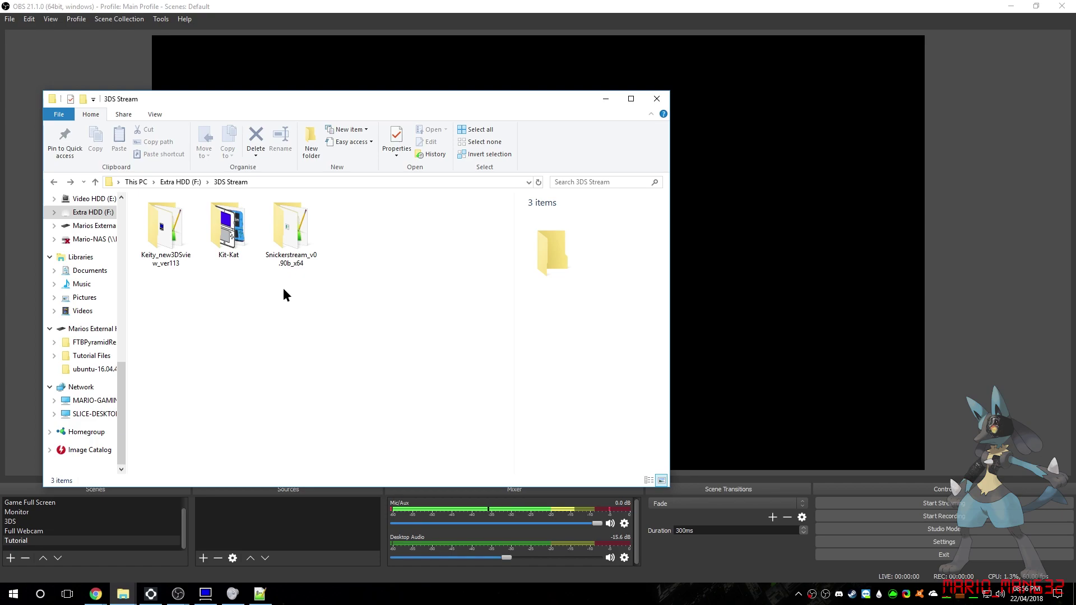
double_click(289, 253)
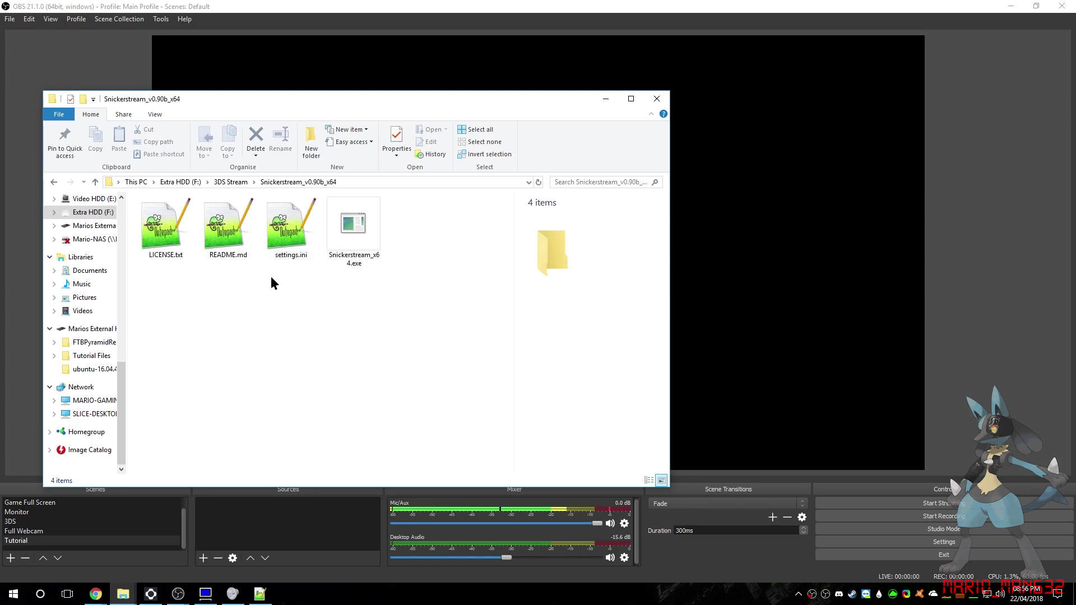
key("alt+Left")
double_click(235, 240)
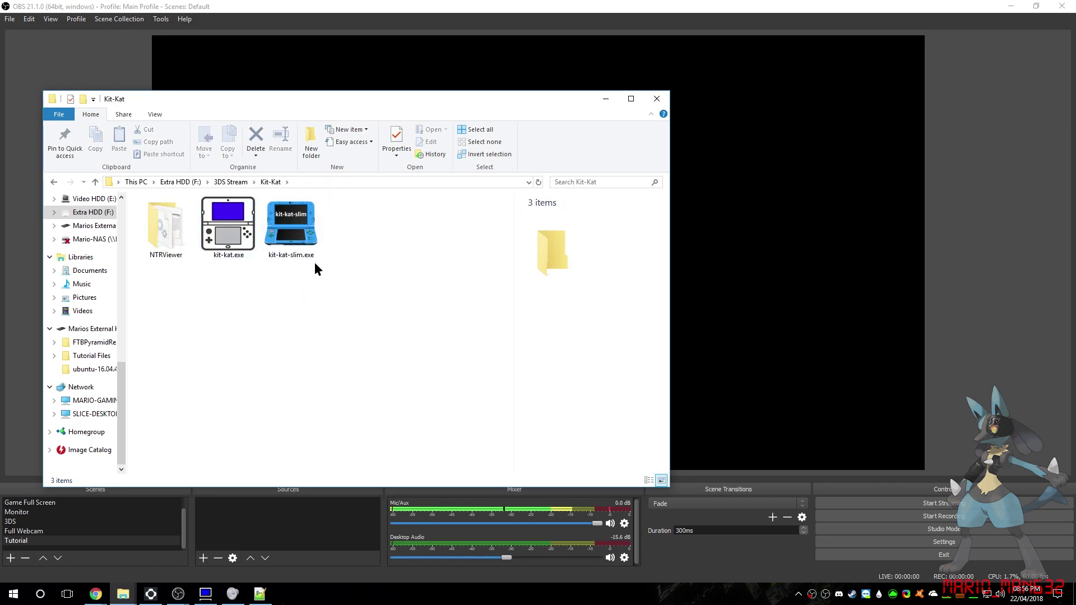
key("alt+Left")
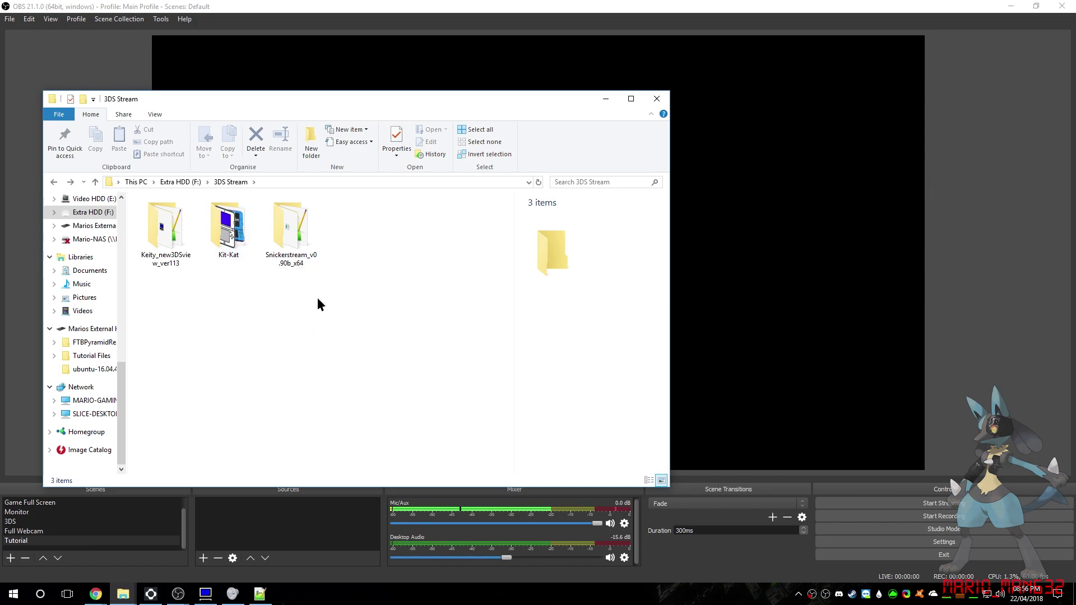
double_click(287, 239)
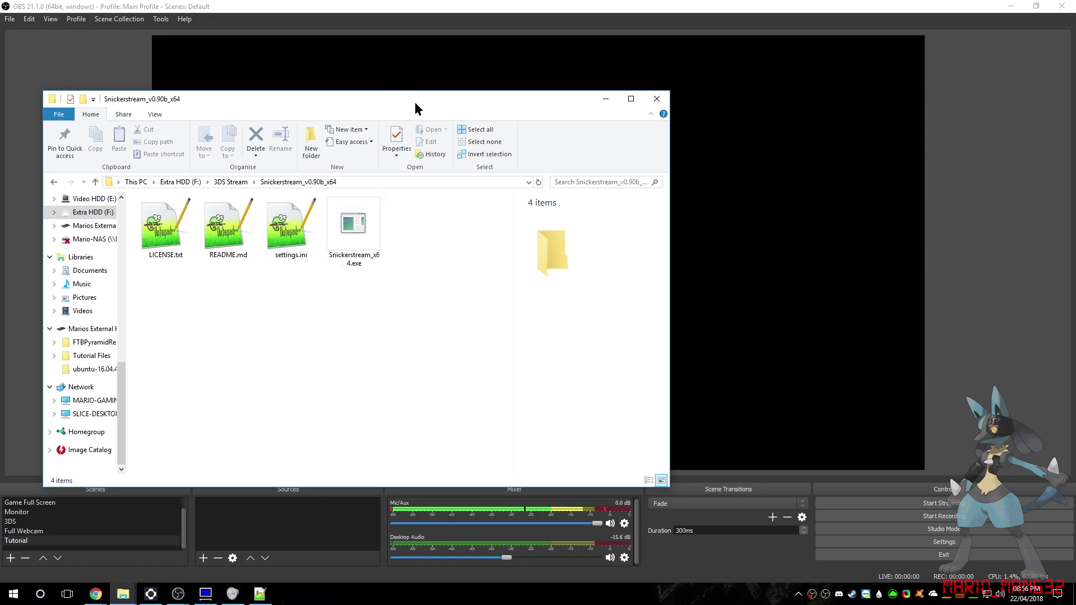
left_click_drag(415, 103, 378, 116)
mouse_move(214, 603)
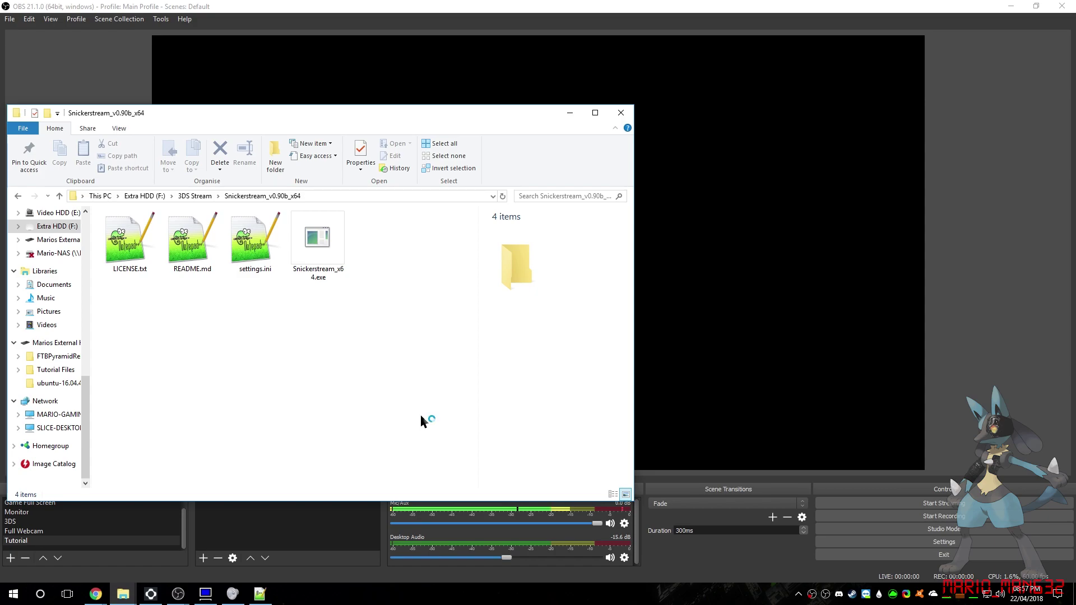
- Bring the 3DS viewer window to the front, showing FBI's main menu
left_click(206, 597)
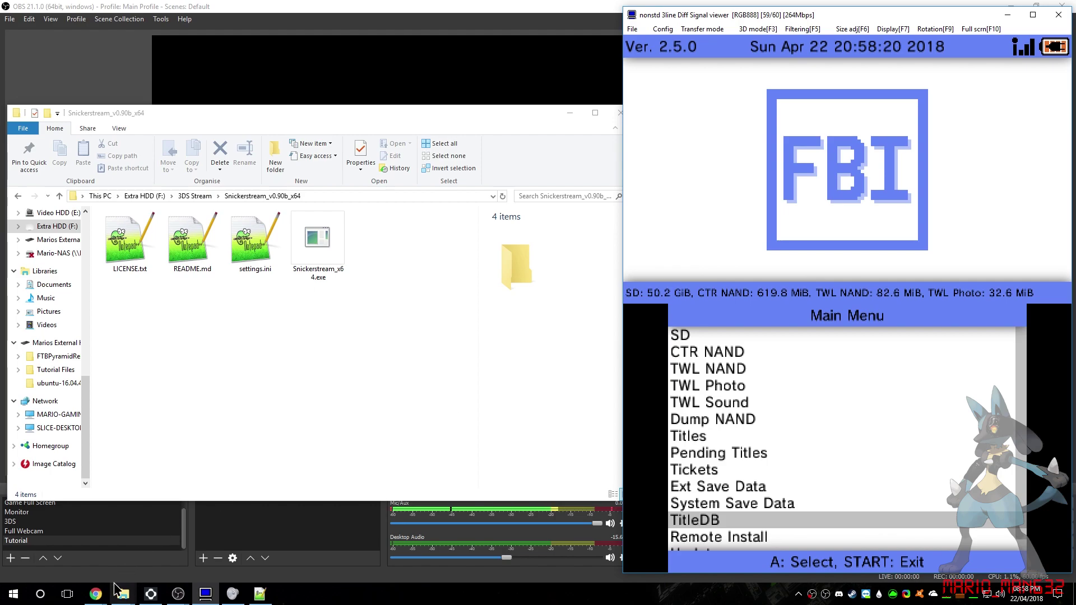
- Check the UniFi client list for the 3DS at 192.168.1.25, then minimize Chrome
mouse_move(95, 593)
left_click(78, 541)
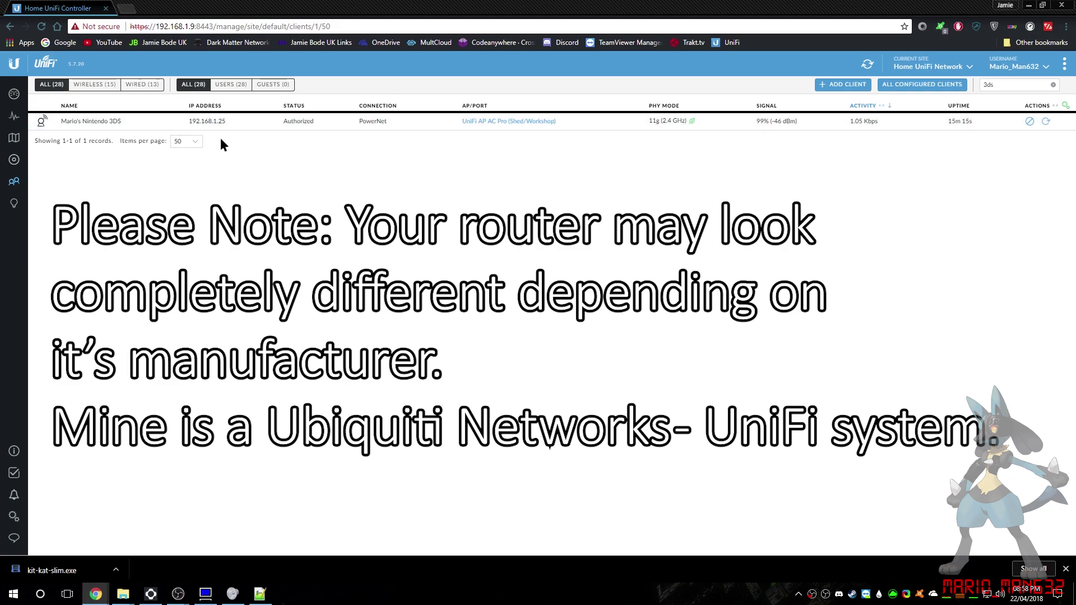
left_click(1026, 6)
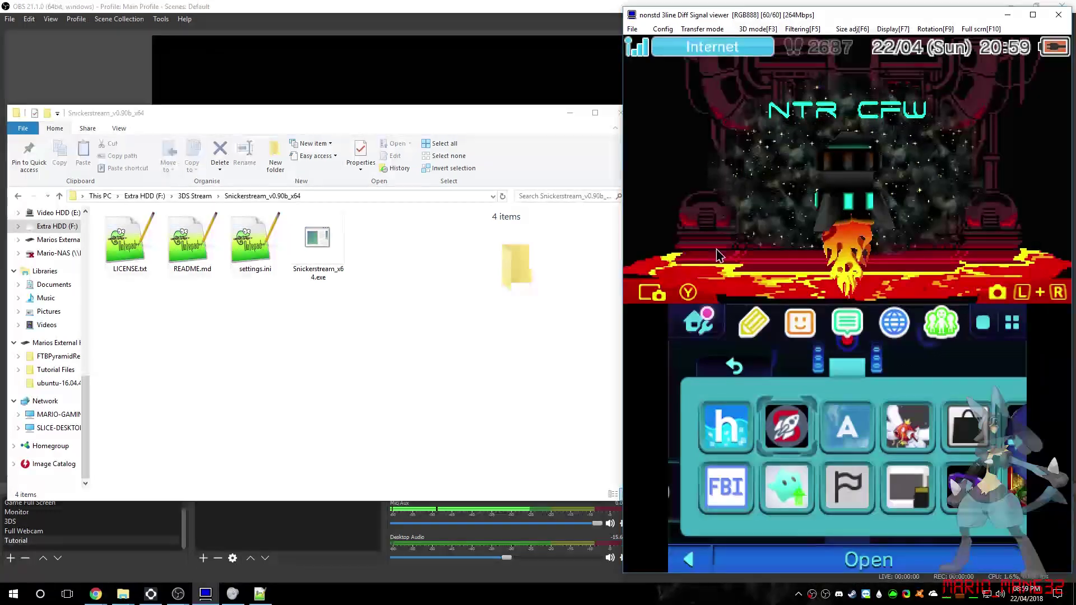
- Launch Snickerstream_x64.exe from the Snickerstream_v0.90b_x64 folder
double_click(317, 256)
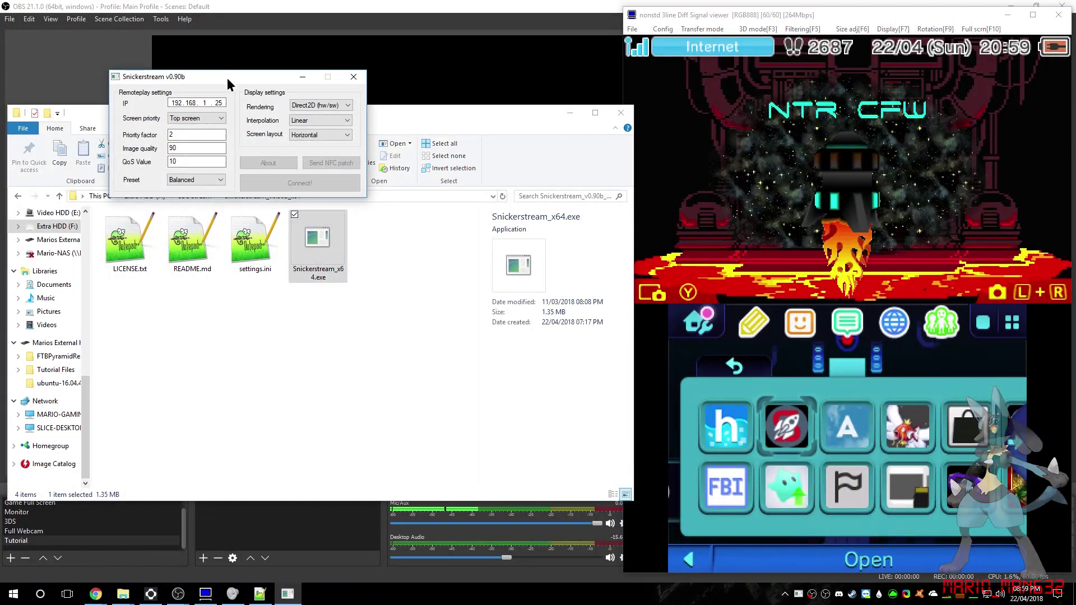
- Reposition Snickerstream, keeping Top screen priority and the Horizontal screen layout
left_click_drag(227, 78, 264, 116)
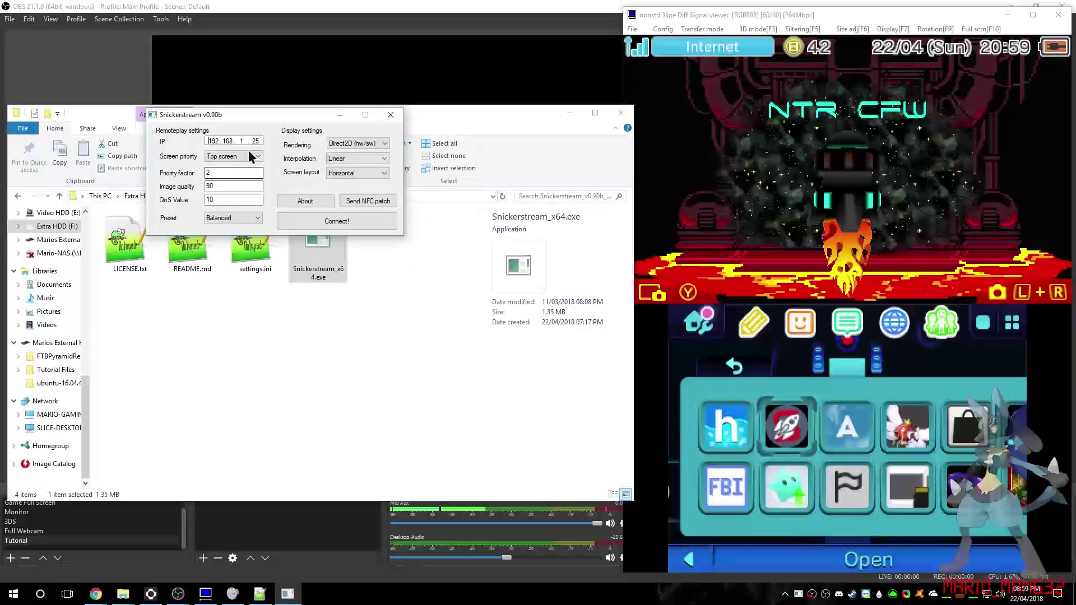
left_click(250, 156)
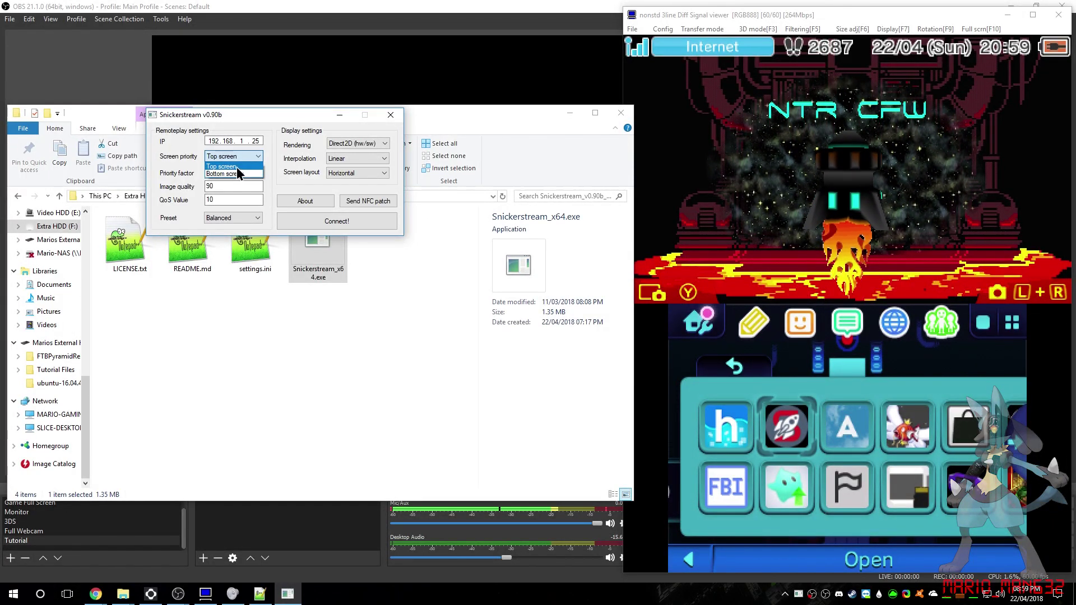
left_click(281, 154)
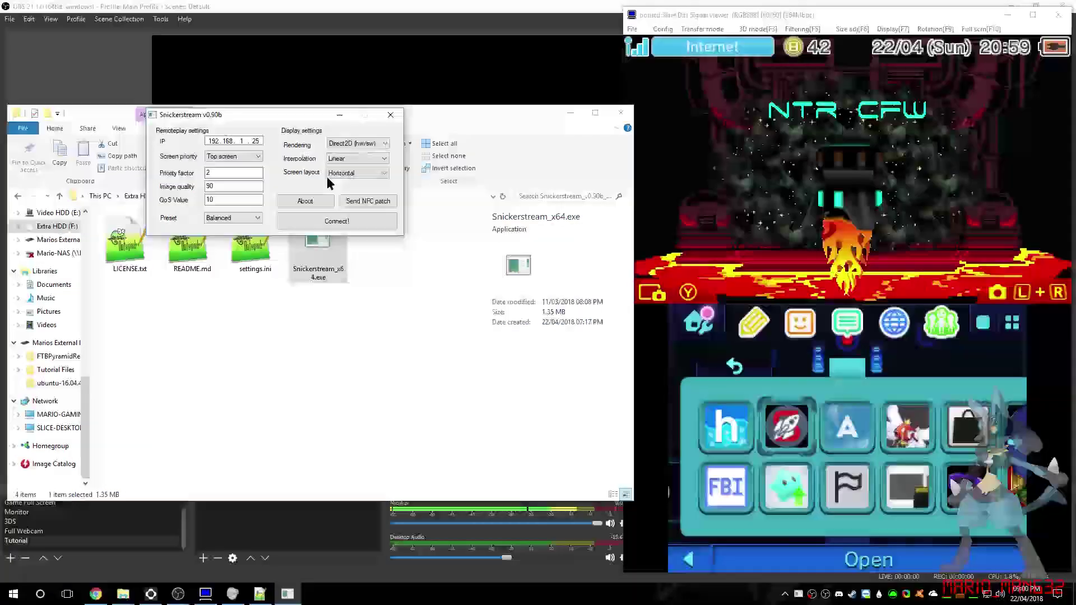
left_click(352, 174)
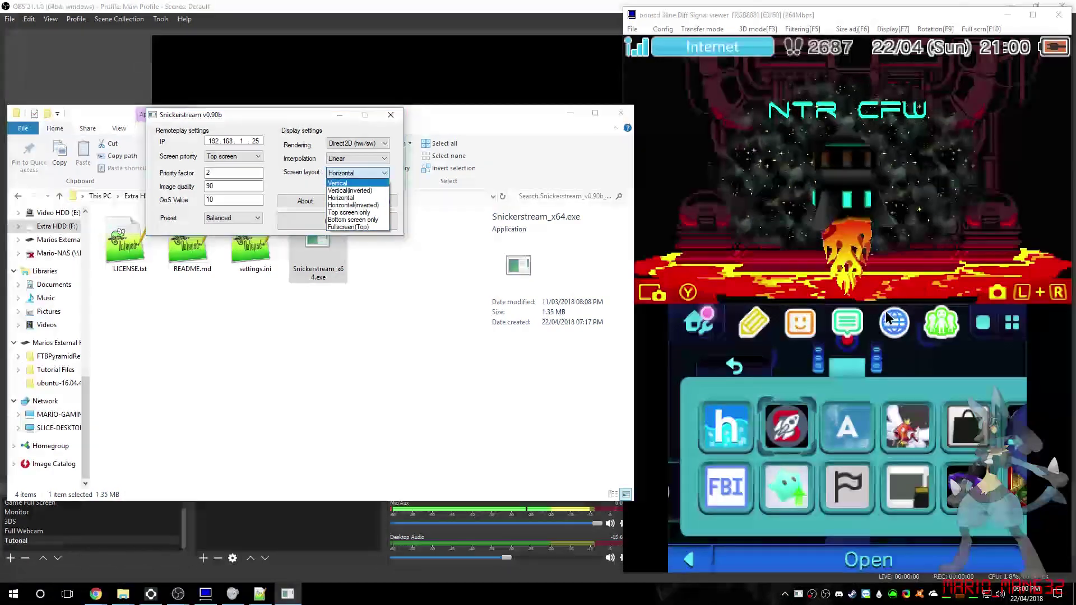
left_click(358, 164)
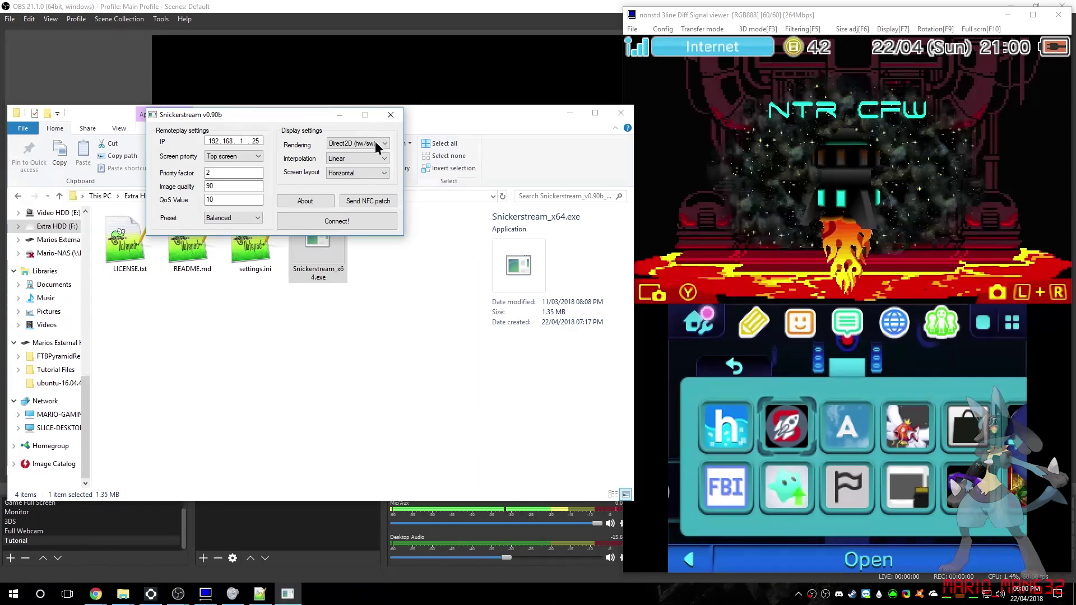
left_click_drag(284, 120, 310, 107)
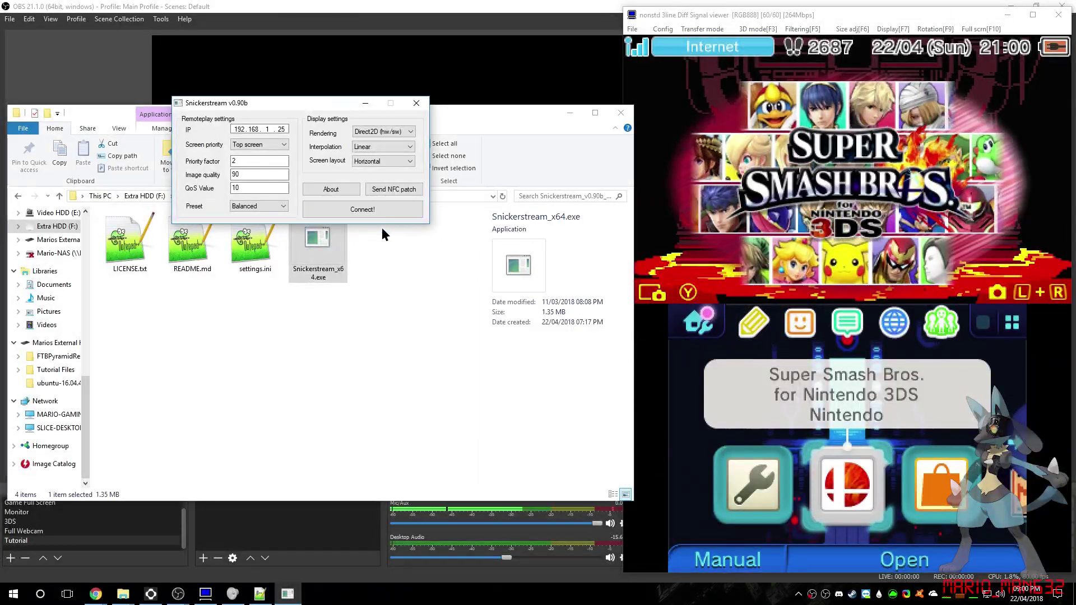
- Connect Snickerstream to the 3DS and move the stream window left
left_click(375, 212)
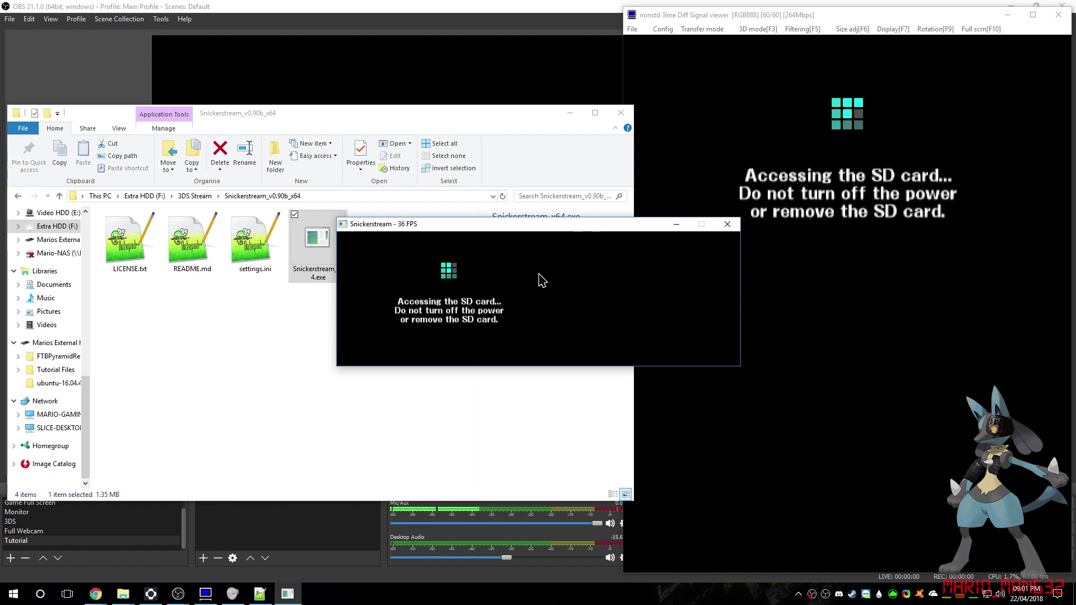
left_click_drag(574, 234, 406, 229)
- Minimize File Explorer and dismiss the speaker tray menu, leaving the stream window over OBS
left_click(570, 113)
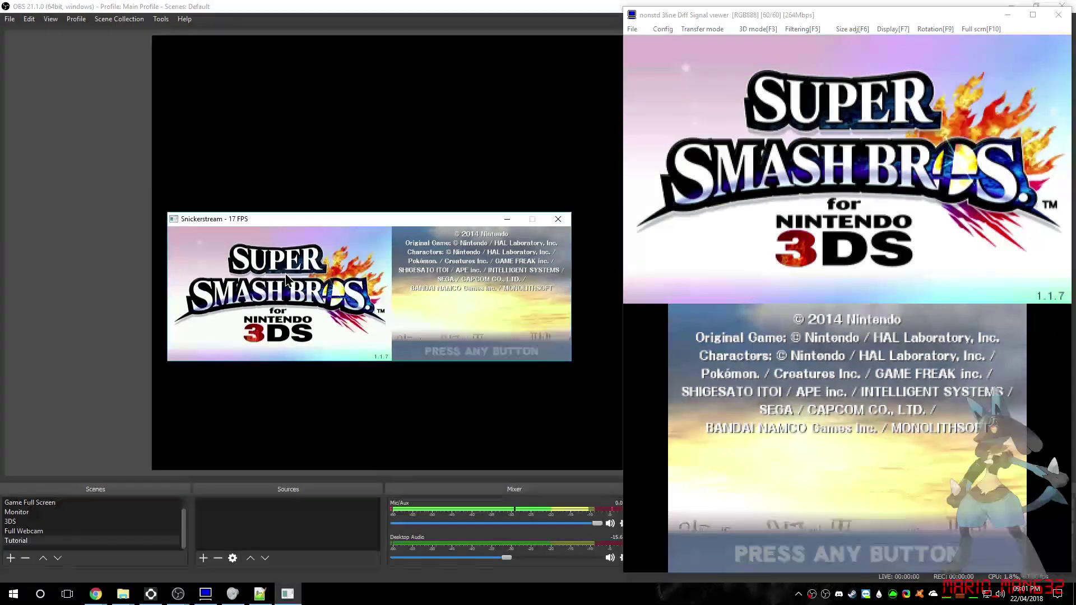
right_click(1000, 596)
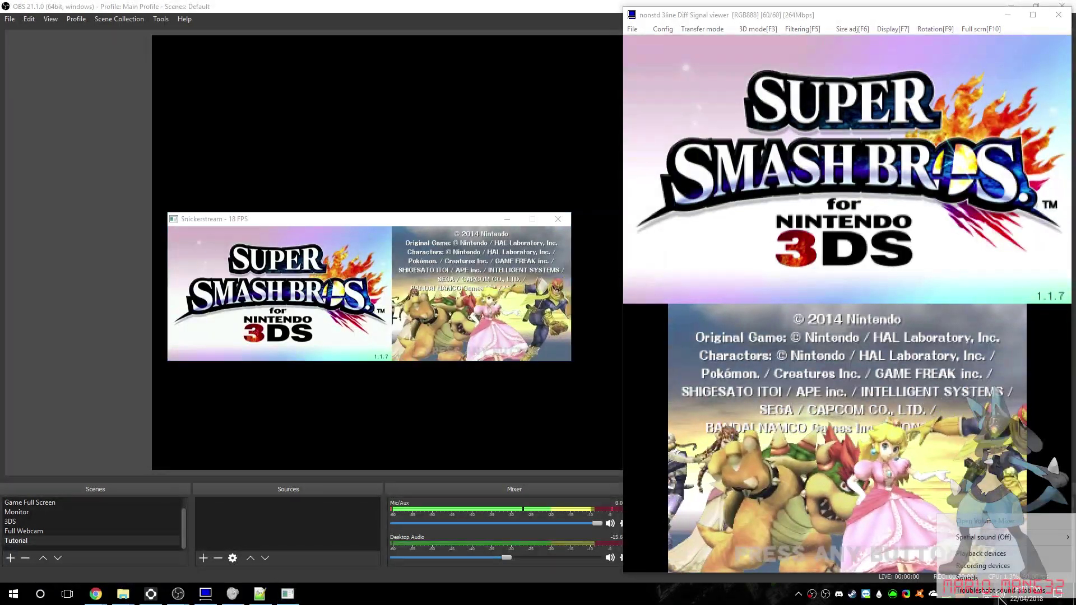
left_click(1014, 580)
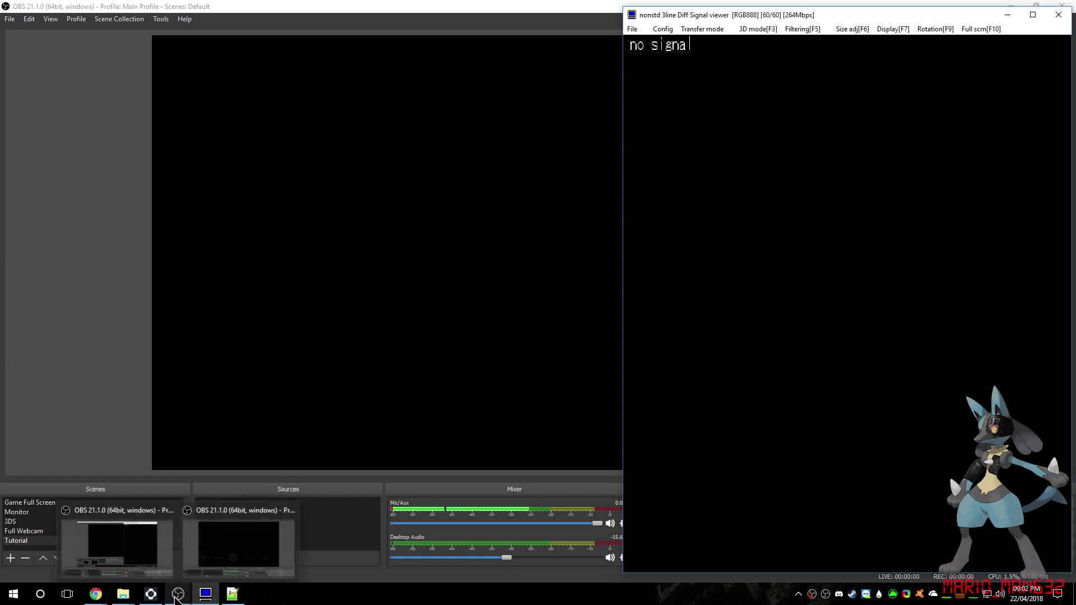
- Relaunch Snickerstream_x64.exe from the Snickerstream folder and minimize the folder window
mouse_move(176, 599)
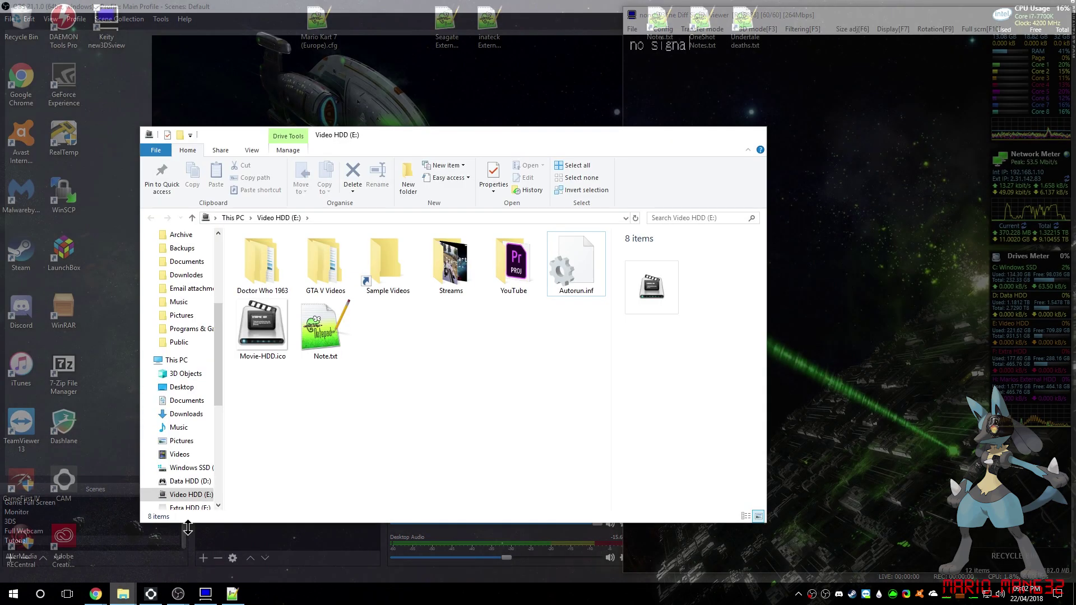
left_click(67, 547)
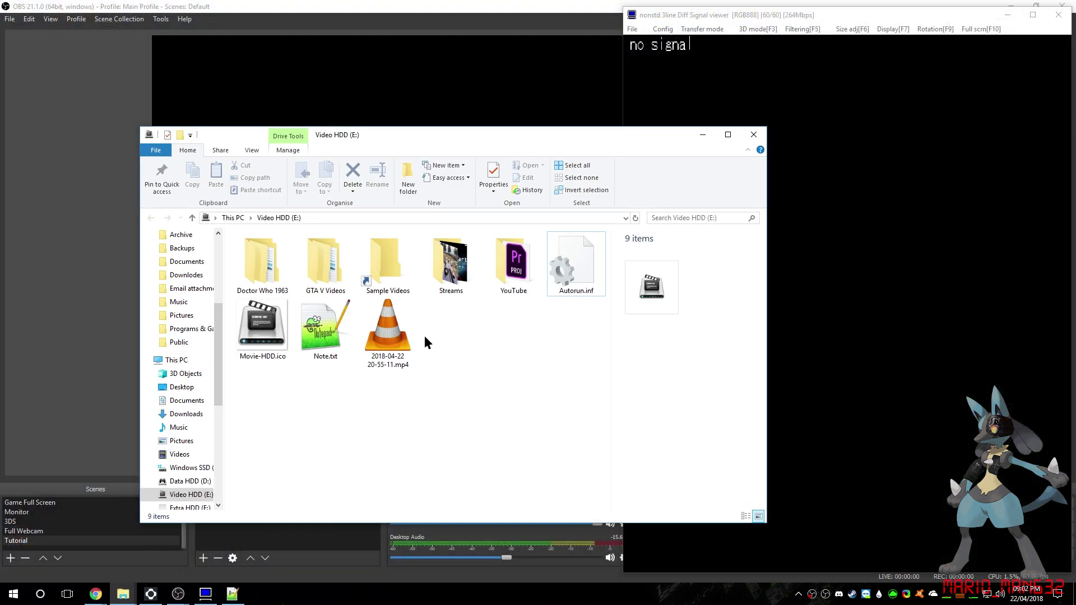
mouse_move(123, 594)
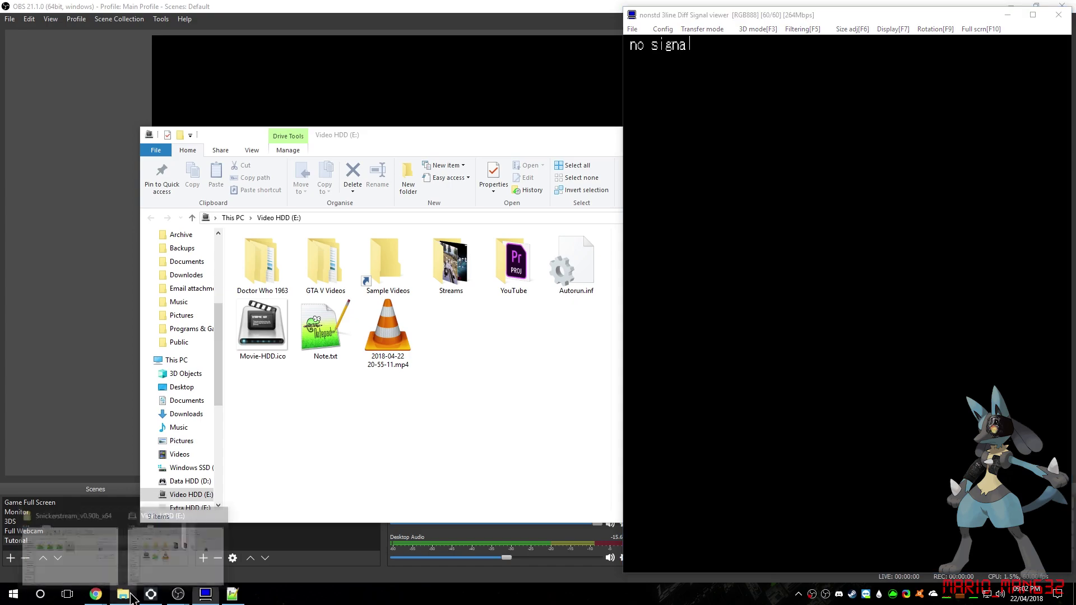
left_click(178, 541)
double_click(318, 248)
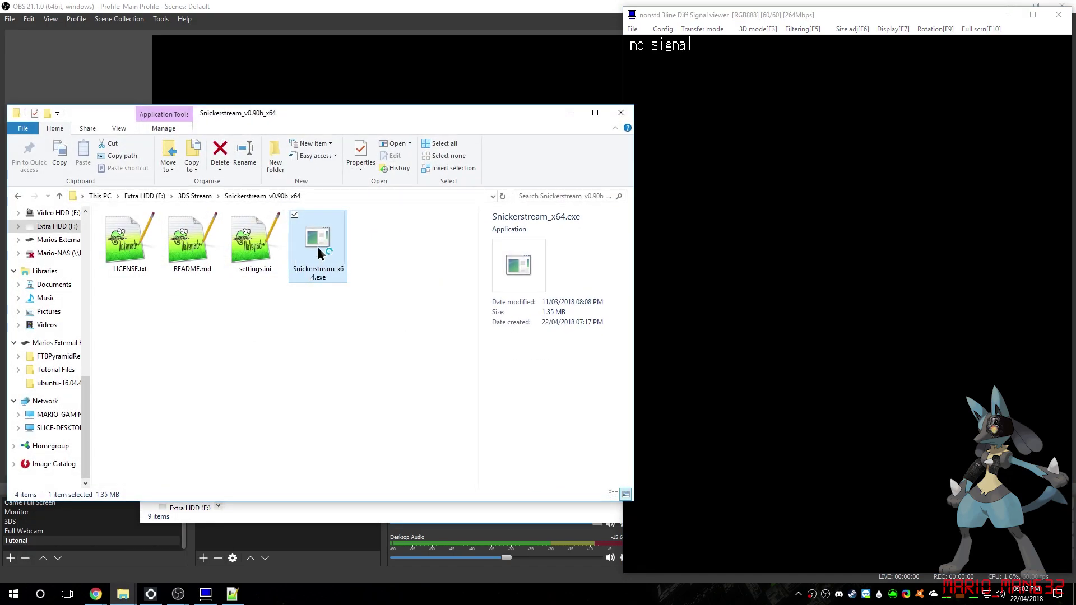
left_click(570, 113)
- Close Video HDD Explorer, center Snickerstream, and send the NFC patch to the 3DS
key("alt+F4")
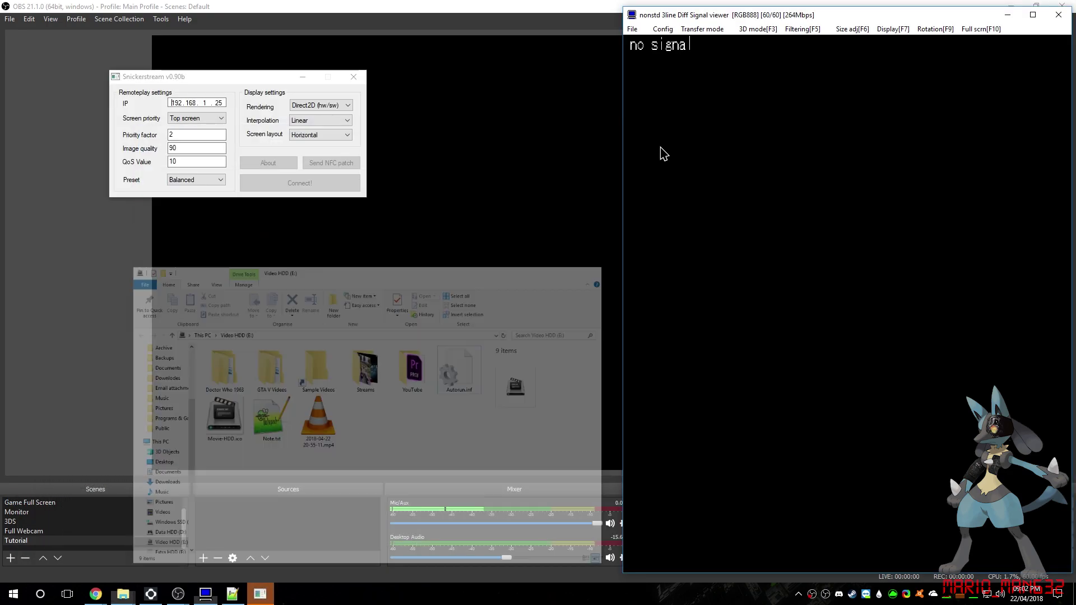
left_click_drag(259, 73, 449, 177)
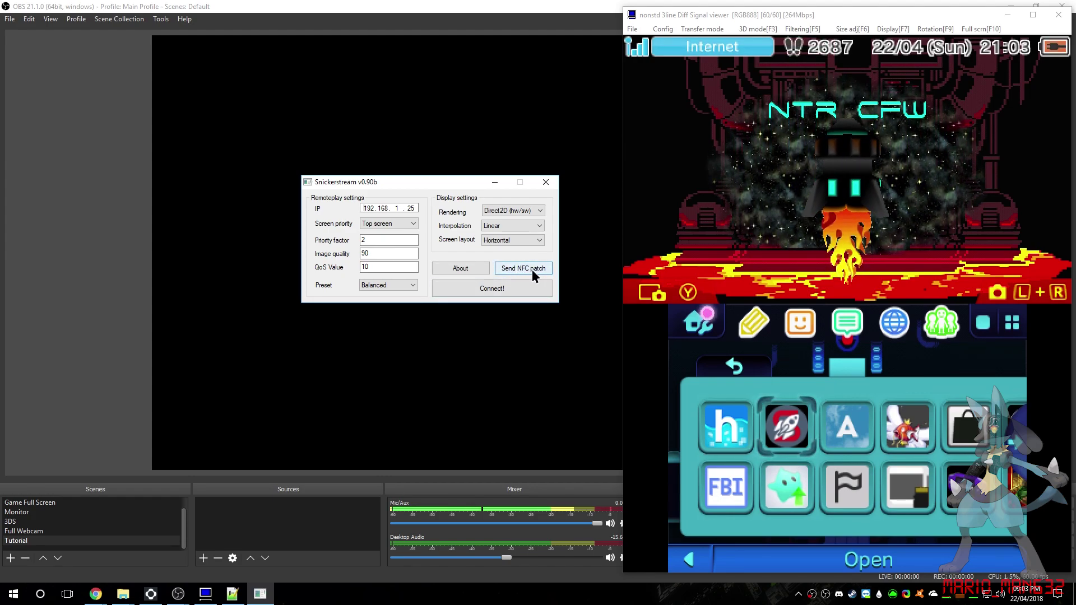
left_click(533, 271)
left_click(579, 335)
- Launch kit-kat-slim.exe from the 3DS Stream Kit-Kat folder
key("alt+Tab")
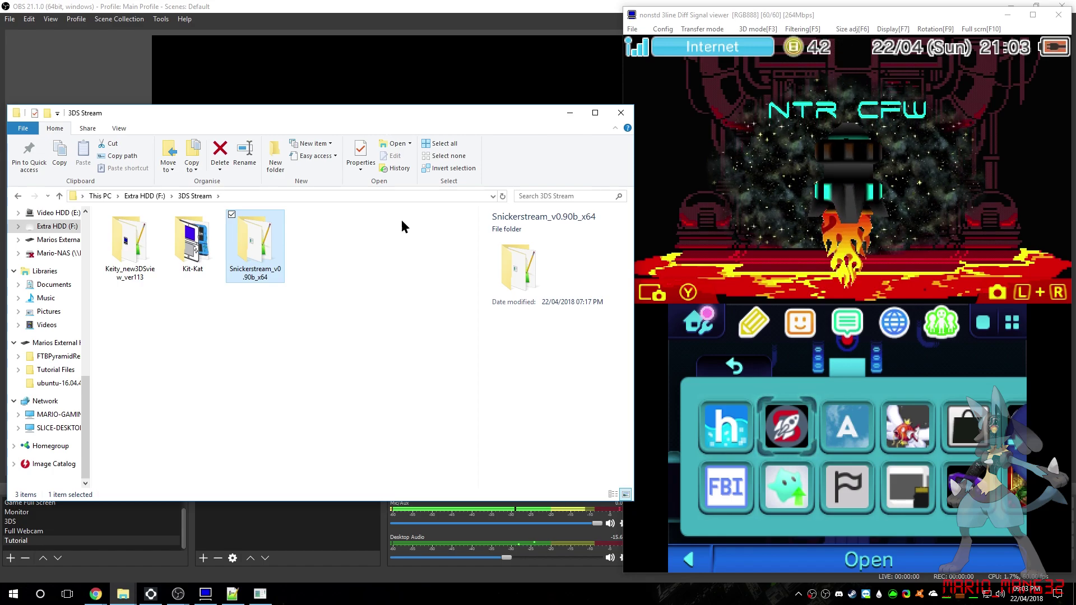
mouse_move(382, 116)
left_mouse_down()
mouse_move(441, 287)
mouse_move(476, 294)
mouse_move(419, 315)
mouse_move(373, 115)
left_mouse_up()
double_click(193, 272)
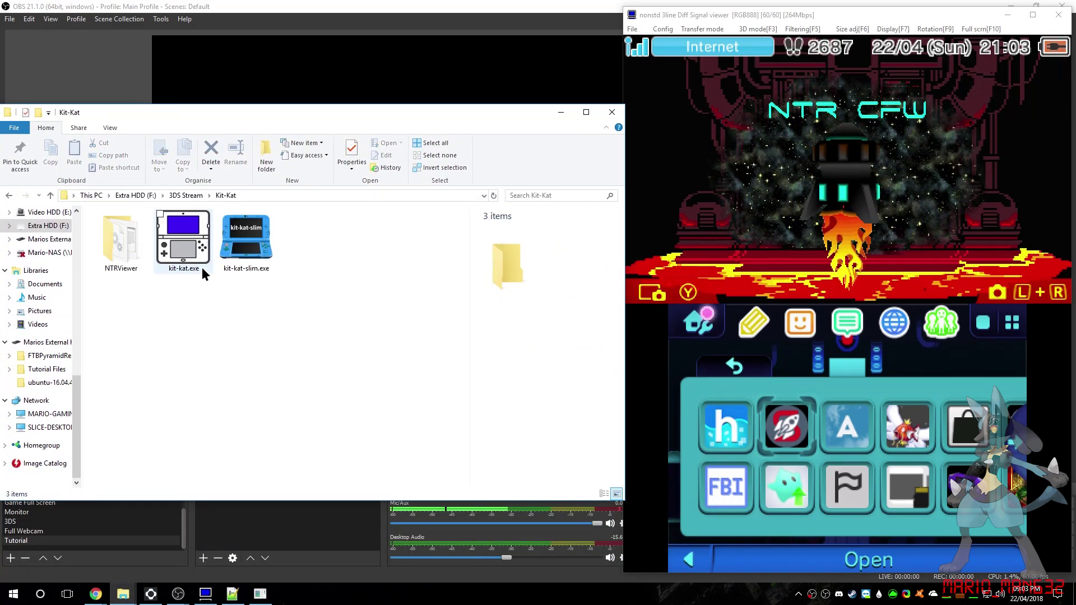
double_click(265, 247)
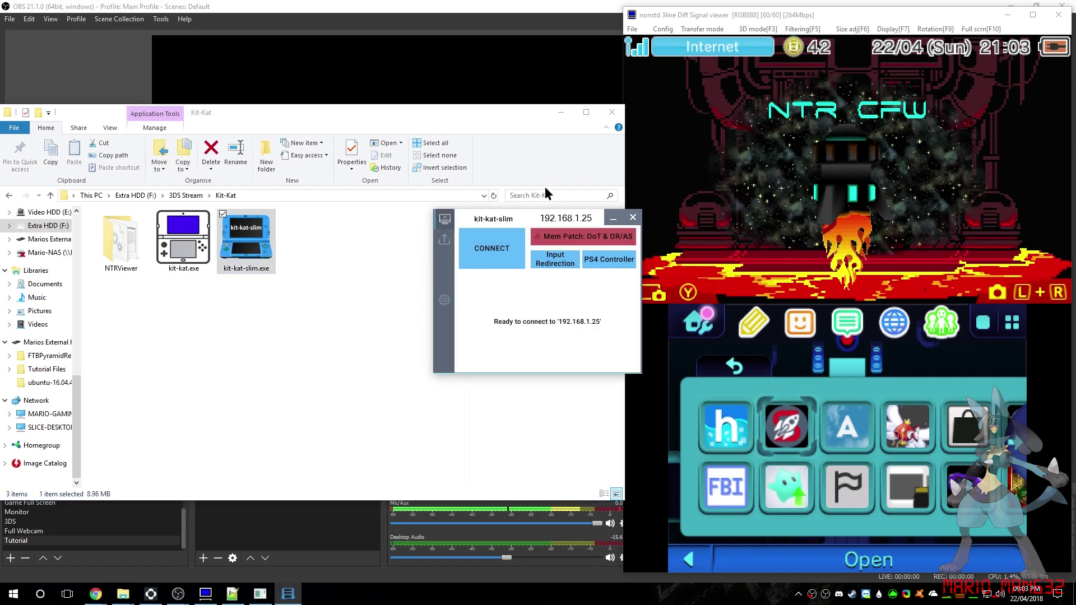
- Apply kit-kat-slim's OoT & OR/AS memory patch, close it, and connect Snickerstream to the 3DS
left_click(549, 112)
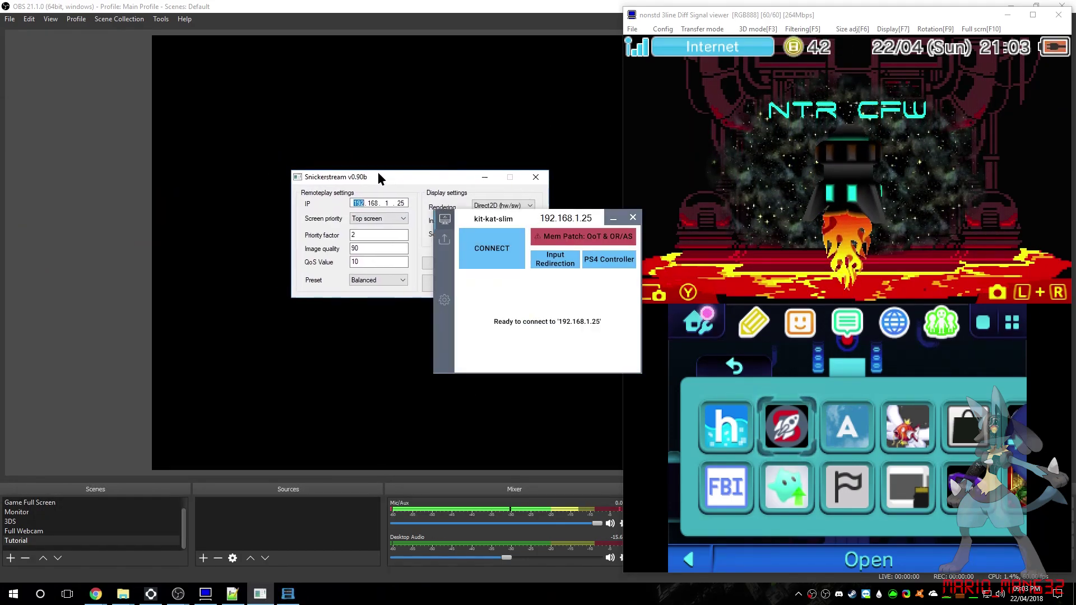
left_click_drag(378, 172, 396, 127)
left_click_drag(489, 212, 416, 286)
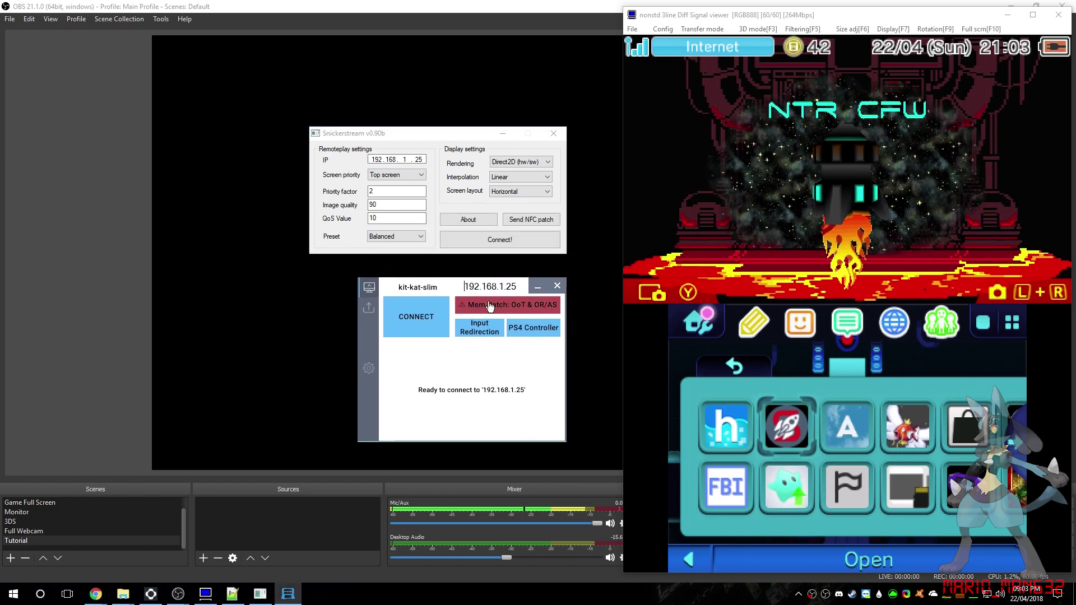
left_click(490, 304)
left_click(576, 332)
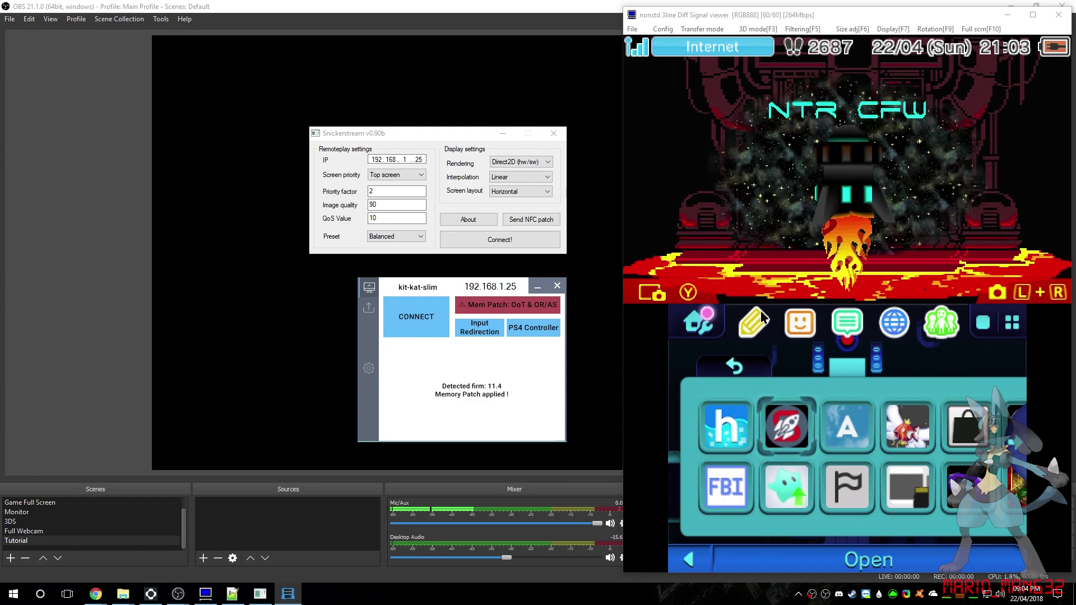
left_click(557, 285)
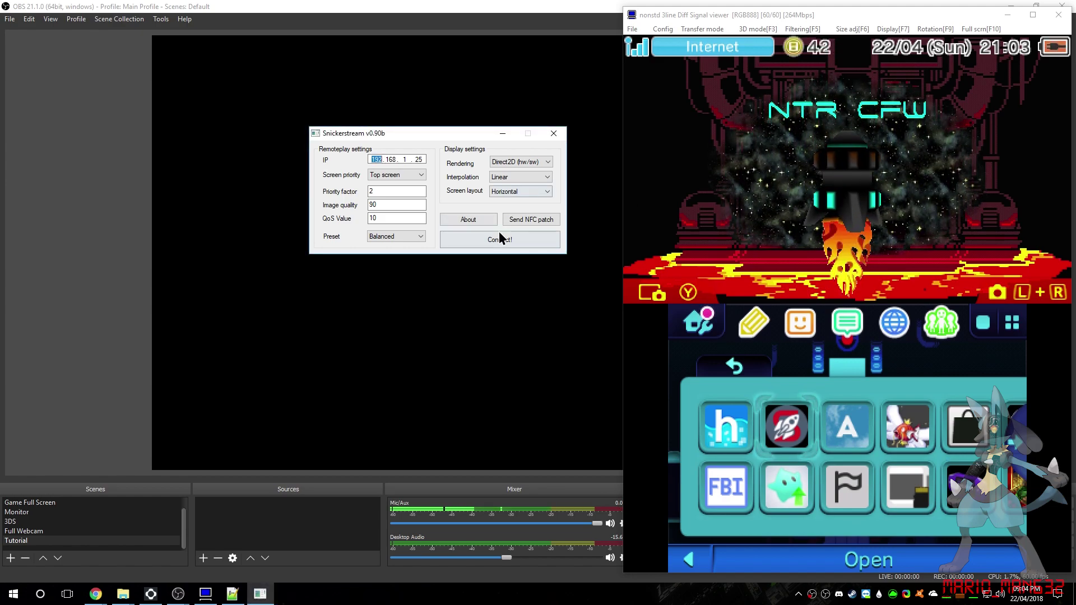
left_click(500, 240)
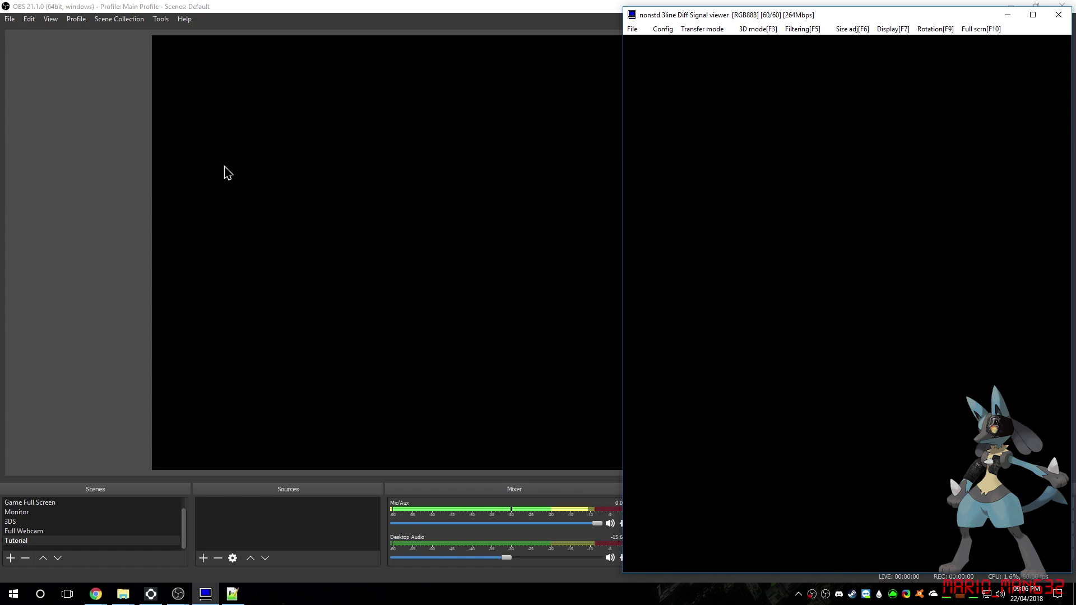
- Relaunch Snickerstream_x64.exe from 3DS Stream > Snickerstream_v0.90b_x64, then minimise Explorer
mouse_move(123, 594)
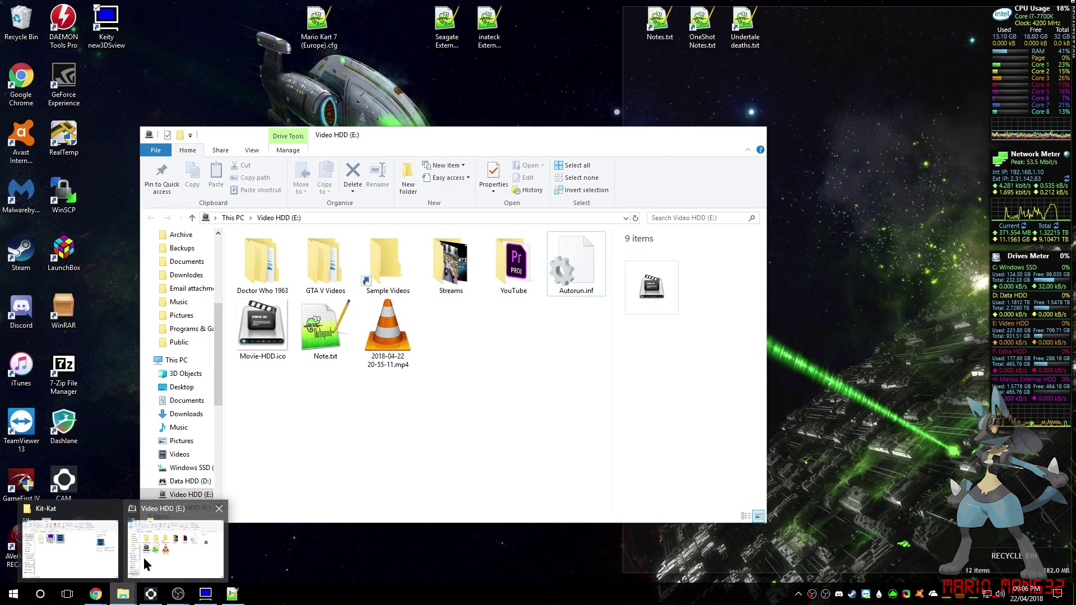
left_click(144, 557)
left_click(186, 195)
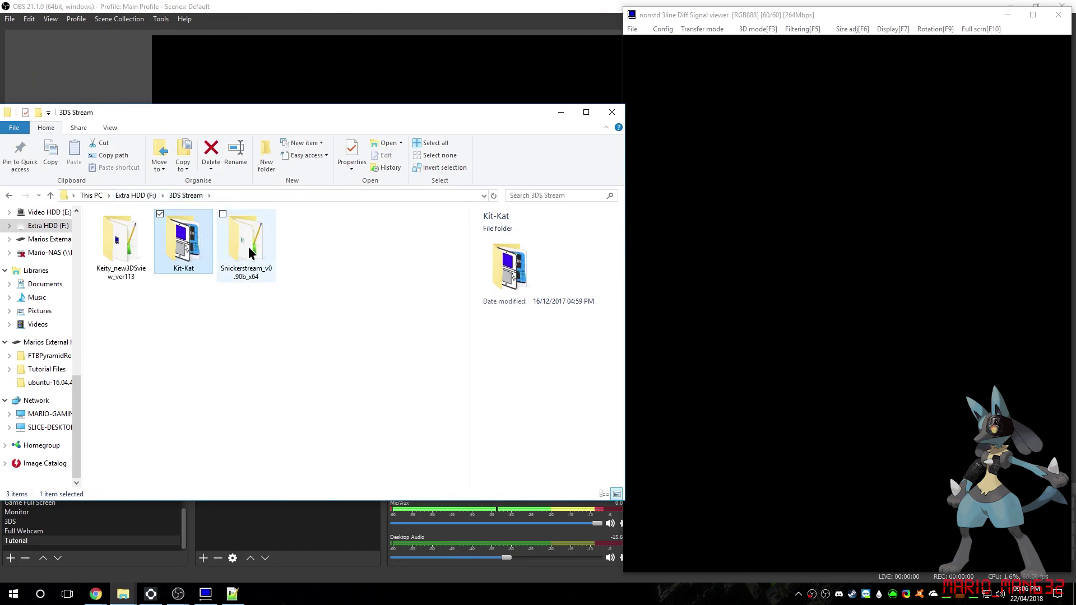
double_click(248, 247)
double_click(314, 245)
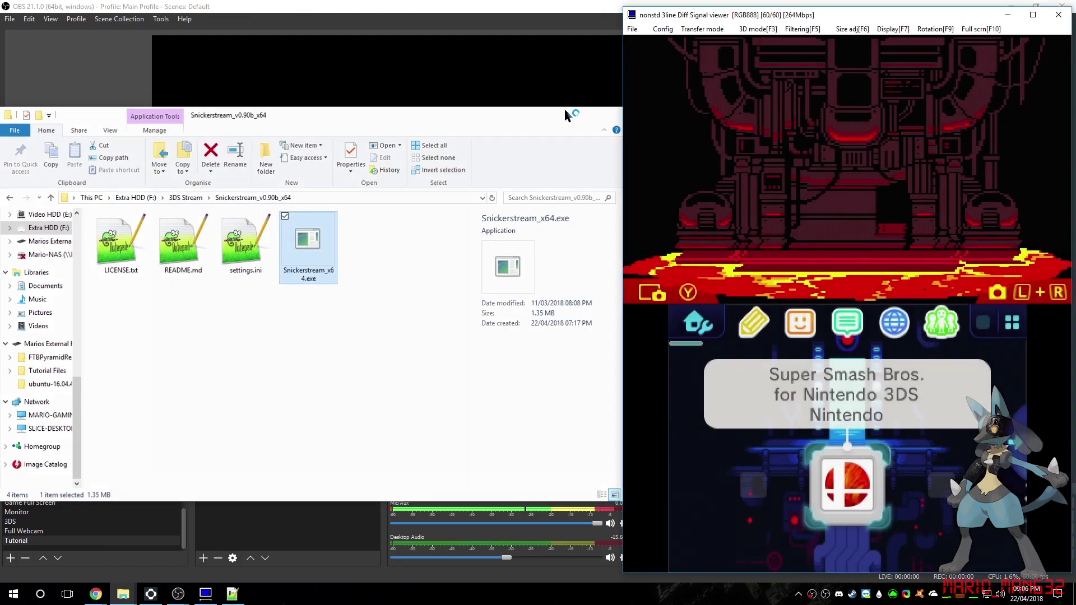
left_click(561, 113)
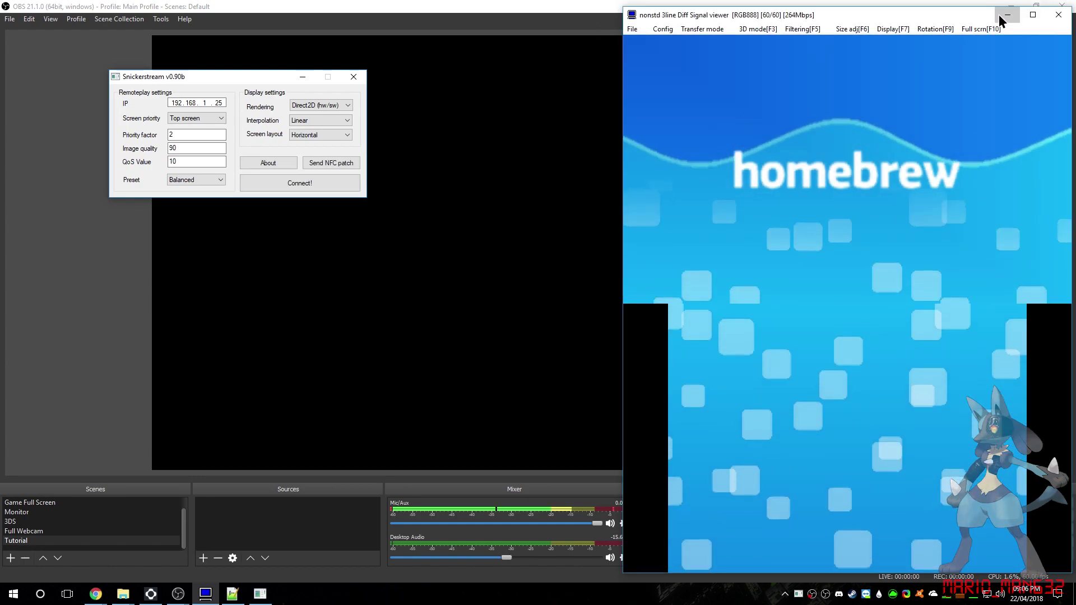
- Start remote play, retrying after the connection error, so the 3DS stream runs at 21 FPS, then return to OBS
left_click(1007, 15)
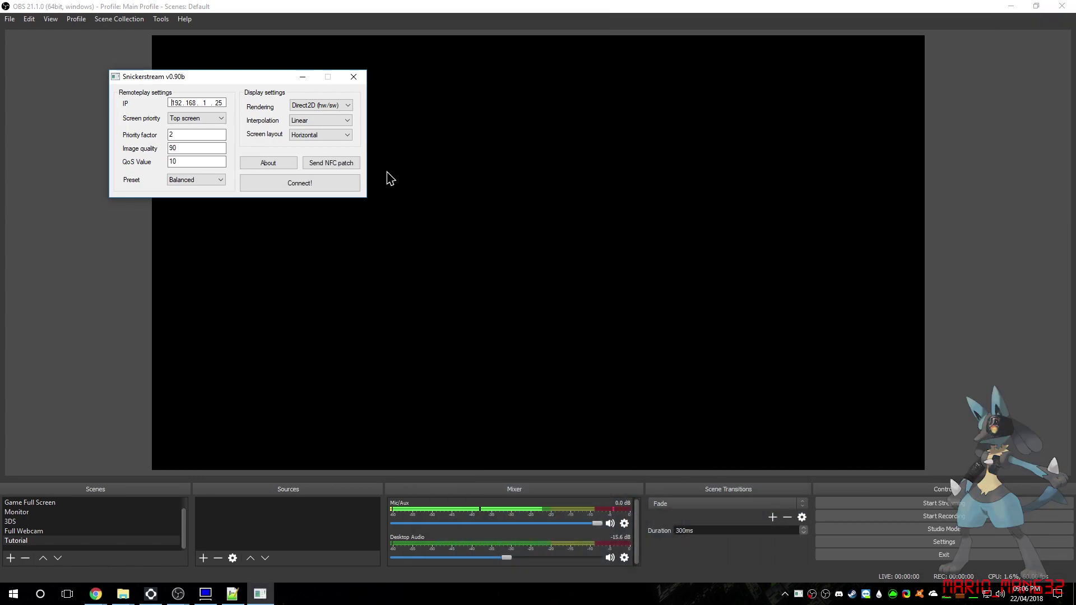
left_click(302, 183)
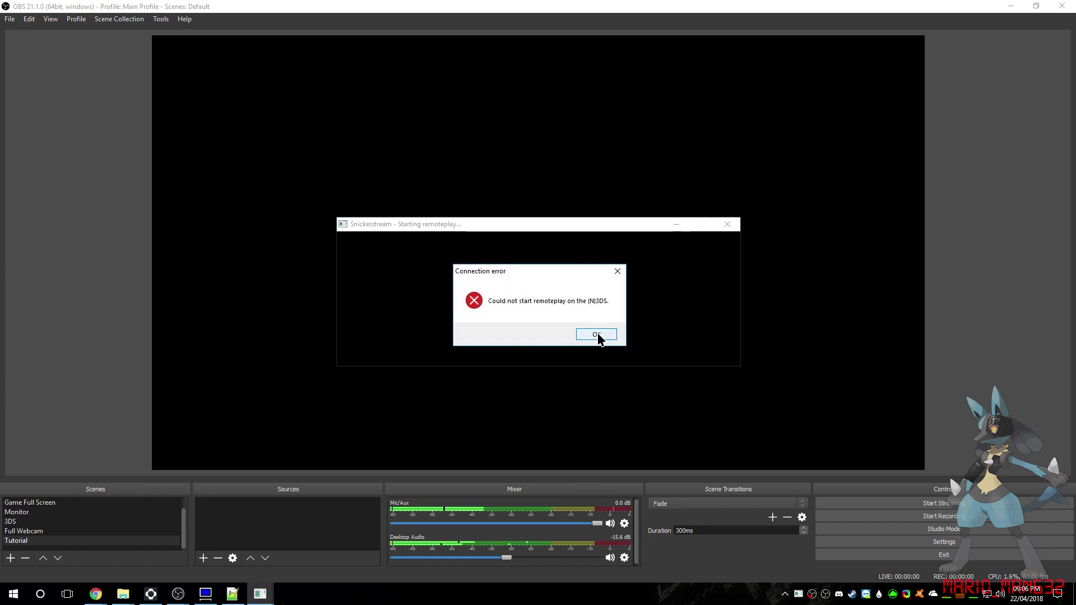
left_click(597, 337)
left_click(305, 188)
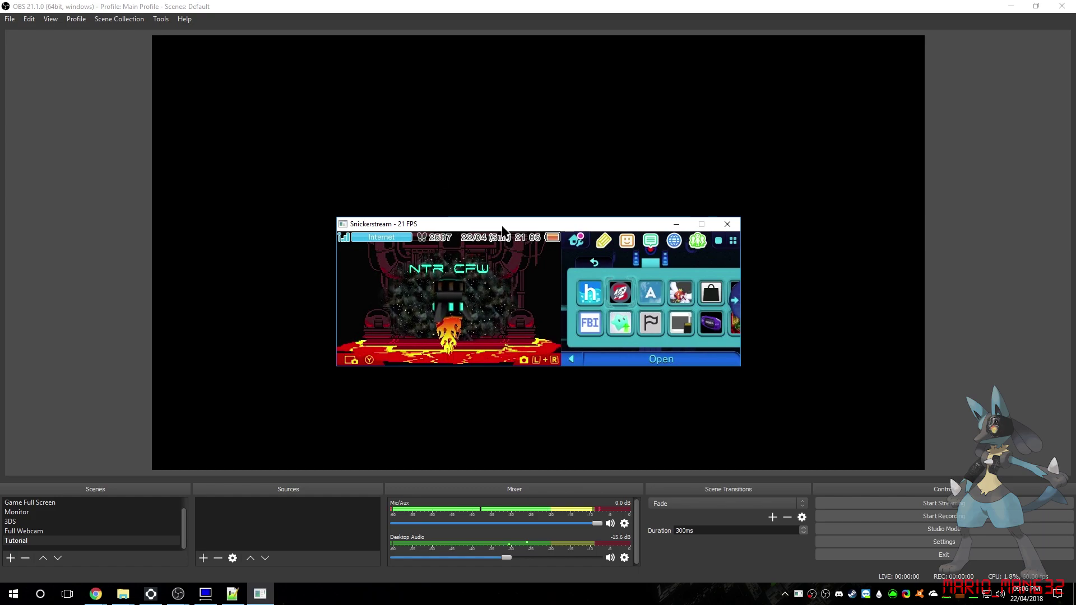
left_click_drag(503, 223, 692, 313)
left_click(502, 313)
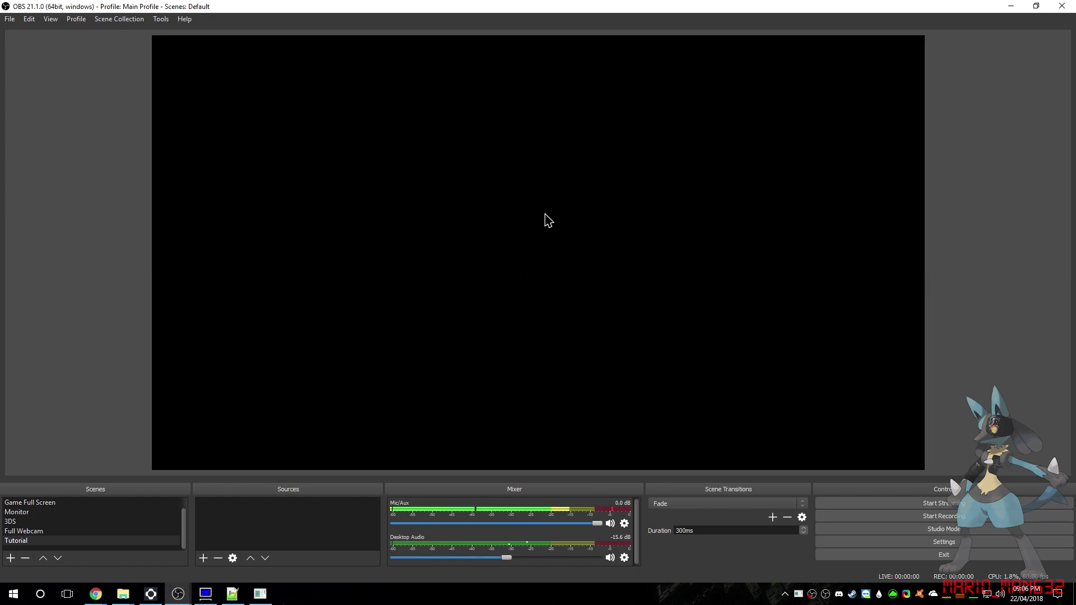
- Add a Game Capture source named Tutoral Top set to capture a specific window
left_click(203, 558)
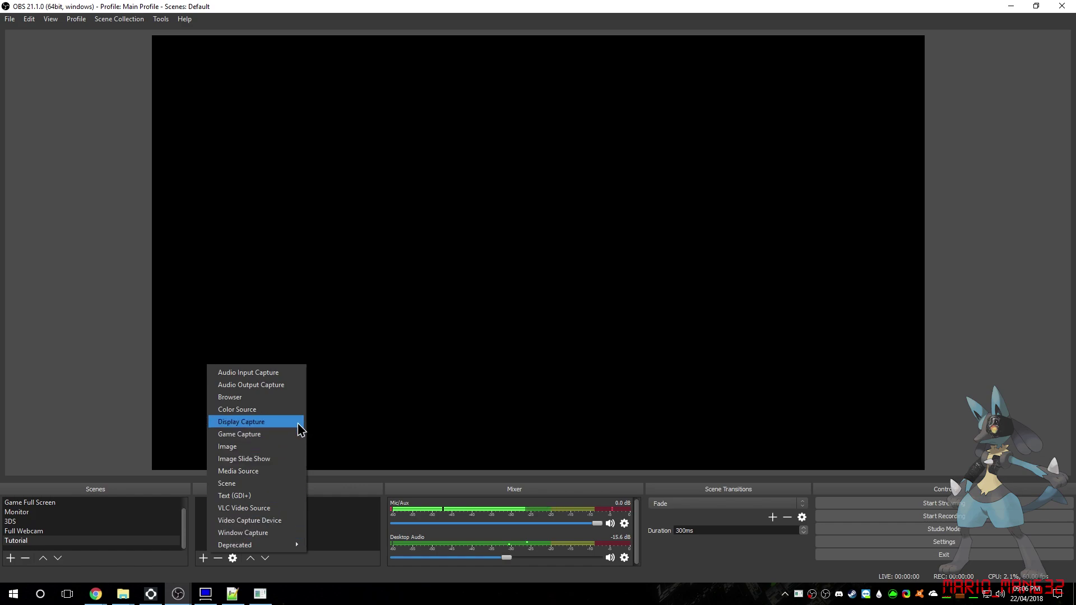
left_click(242, 435)
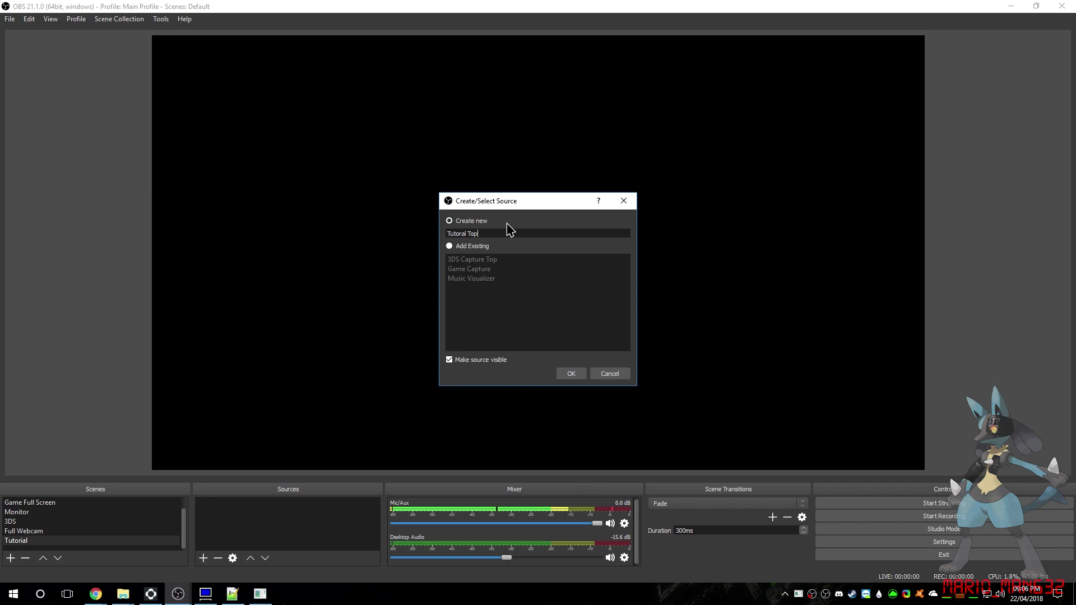
key("Return")
left_click(591, 352)
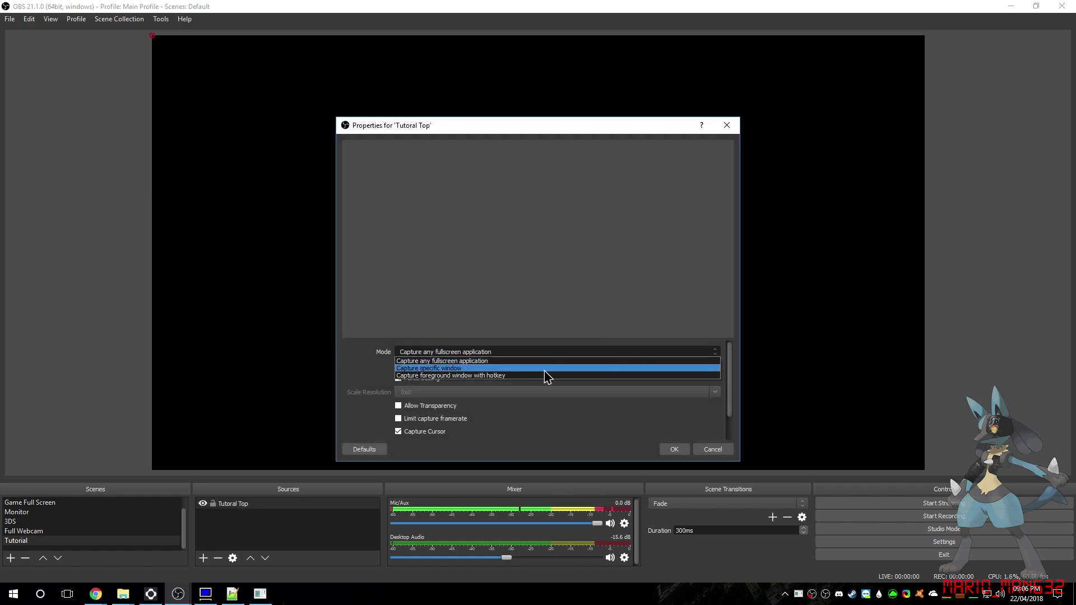
left_click(542, 369)
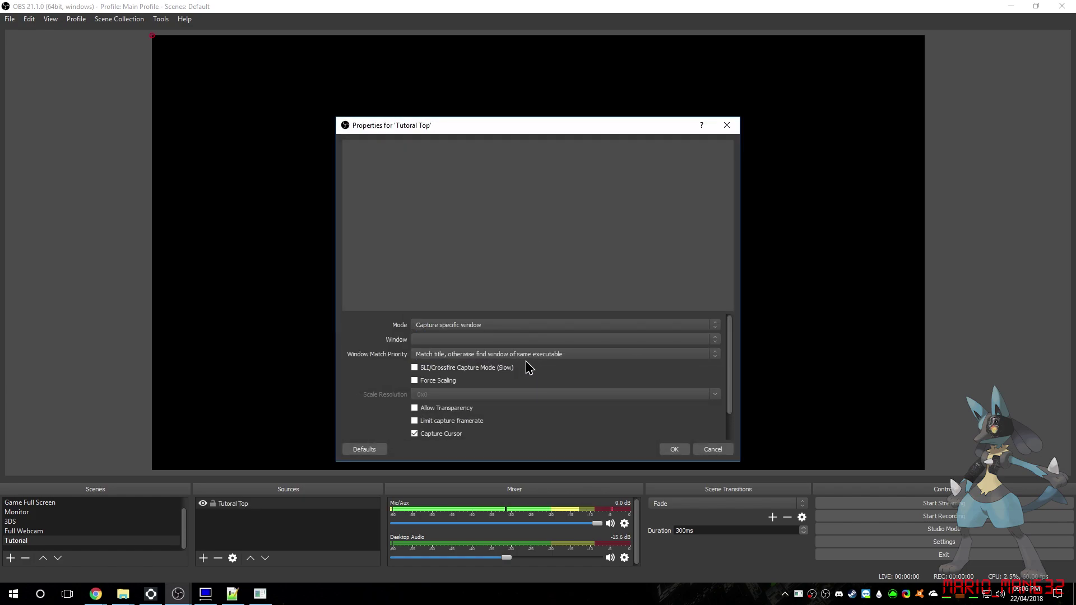
- Target the Snickerstream window with the anti-cheat hook and cursor capture turned off
left_click(467, 339)
left_click(456, 343)
left_click(452, 338)
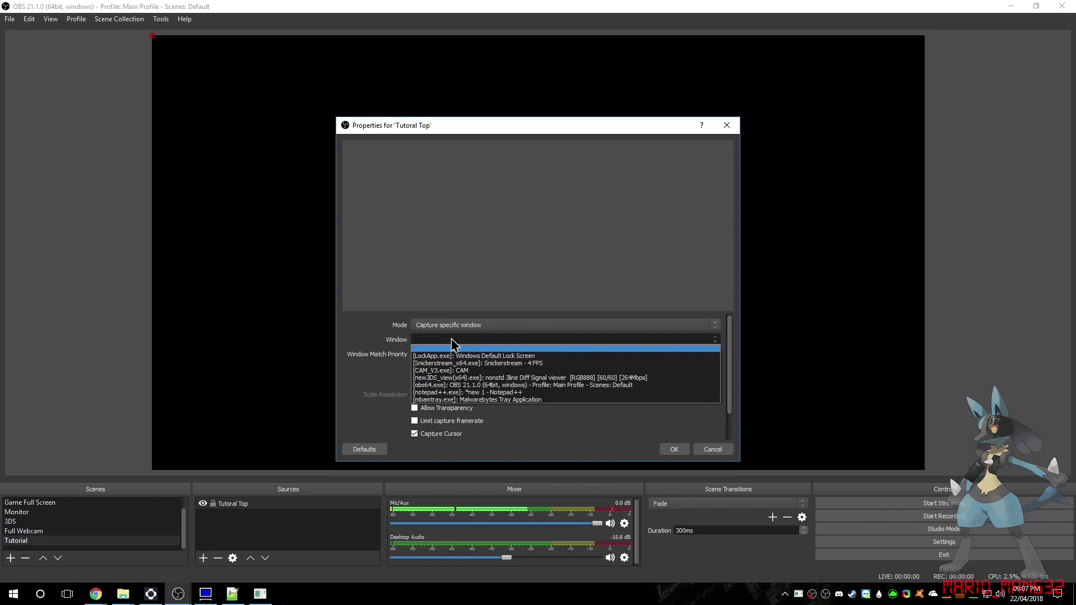
left_click(453, 365)
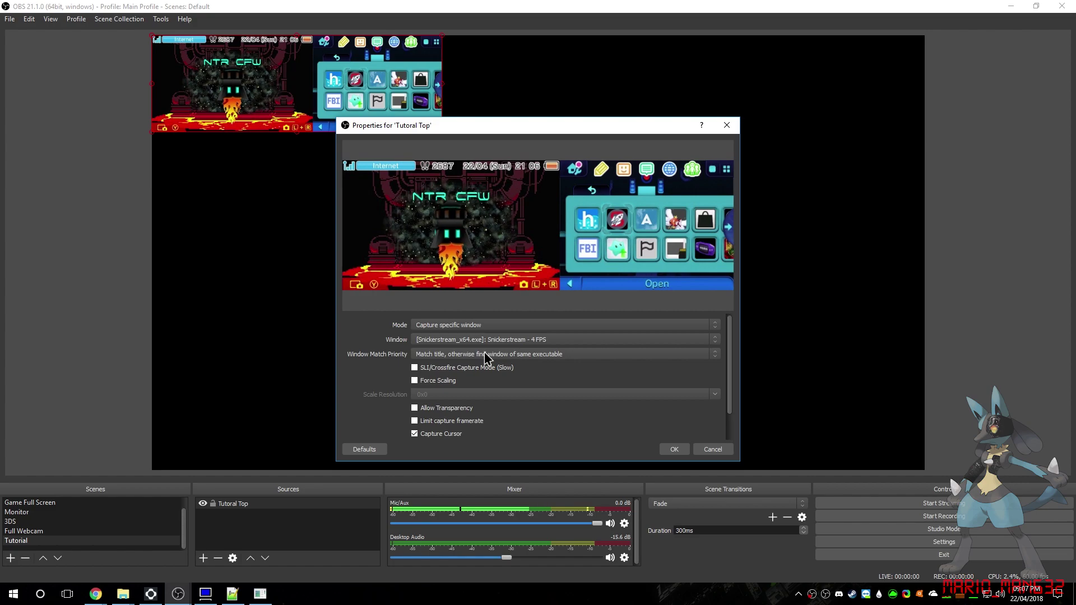
scroll(538, 412, "down", 2)
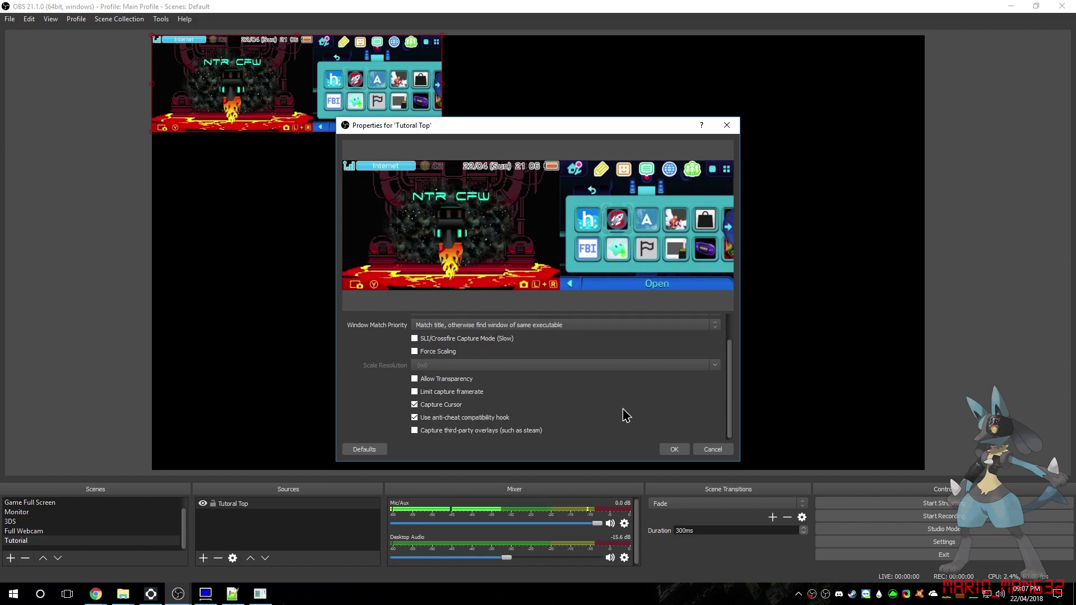
left_click(457, 420)
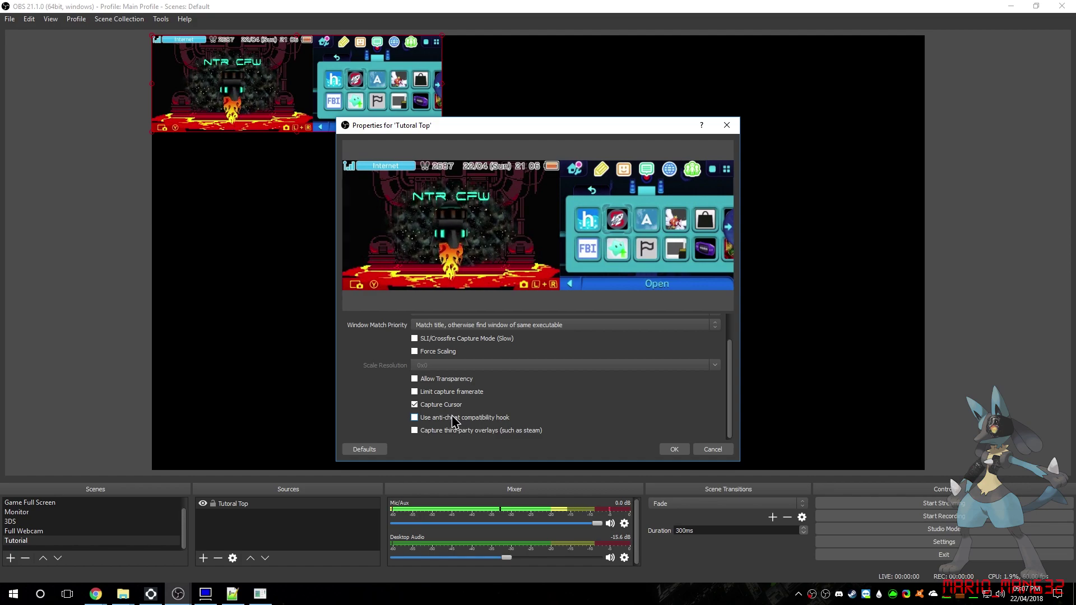
left_click(447, 405)
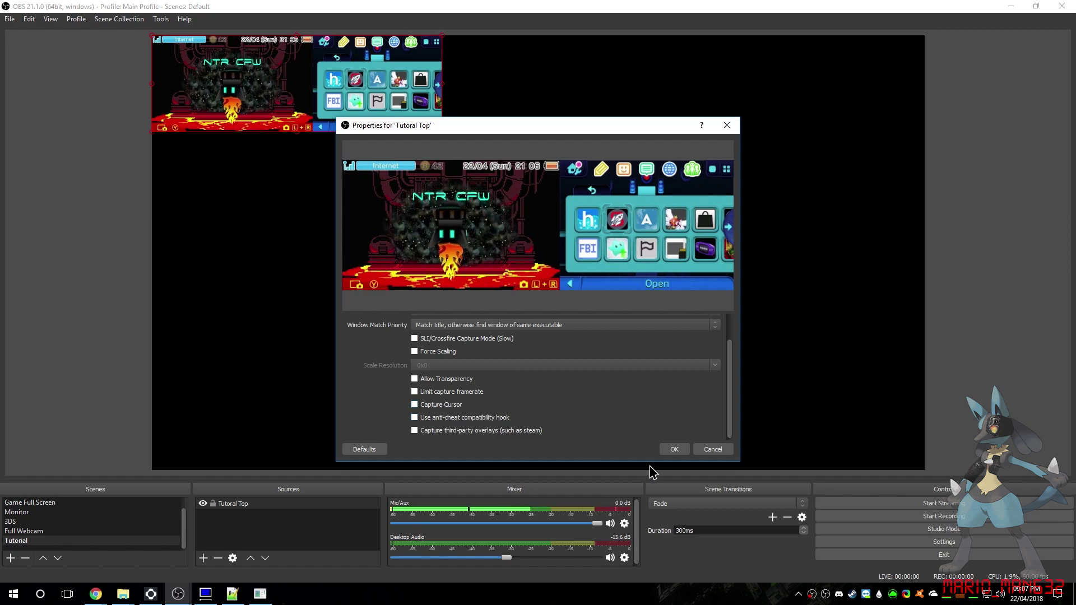
left_click(678, 450)
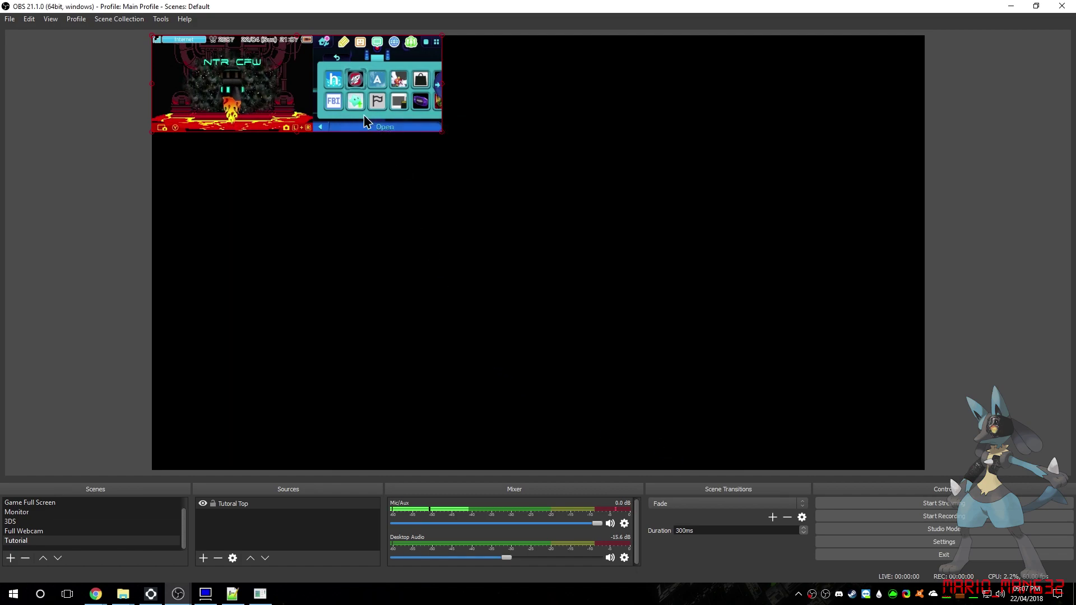
left_click(204, 559)
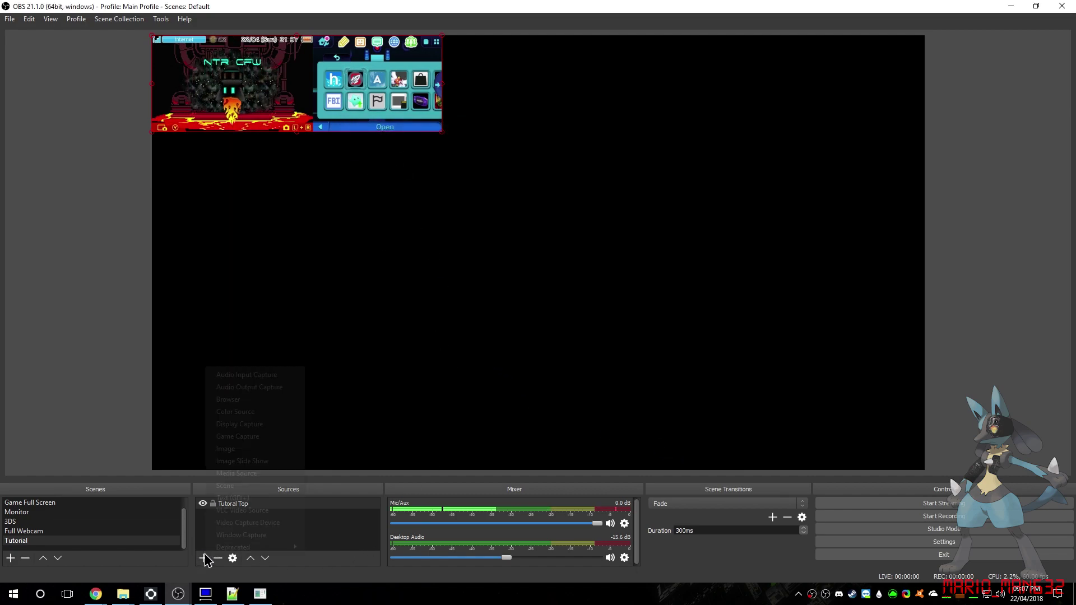
- Add a Window Capture named Tutorial Bottom capturing Snickerstream with the default match priority
left_click(251, 537)
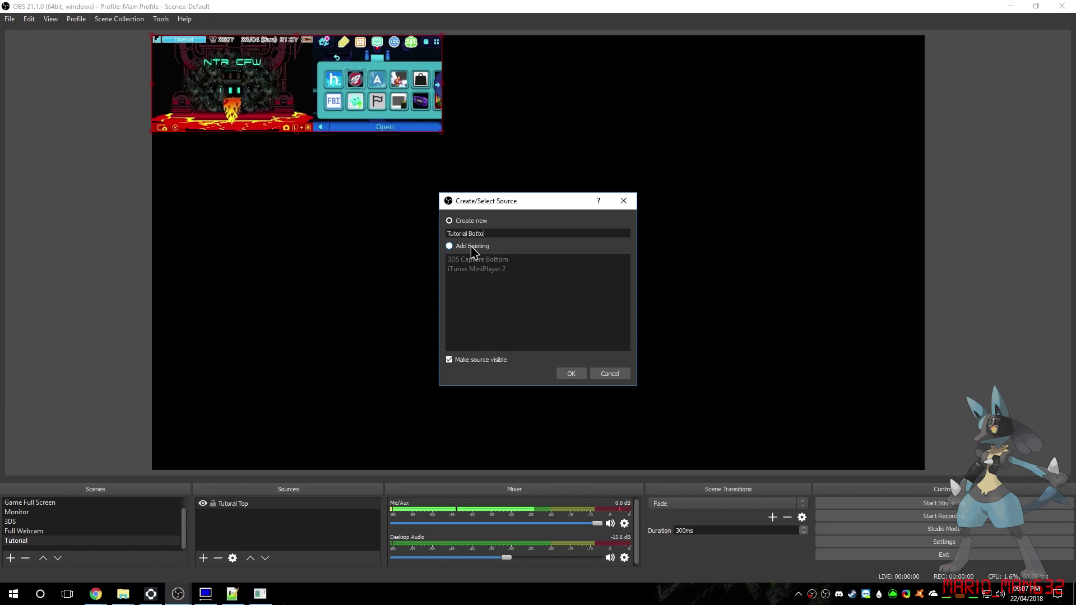
key("Return")
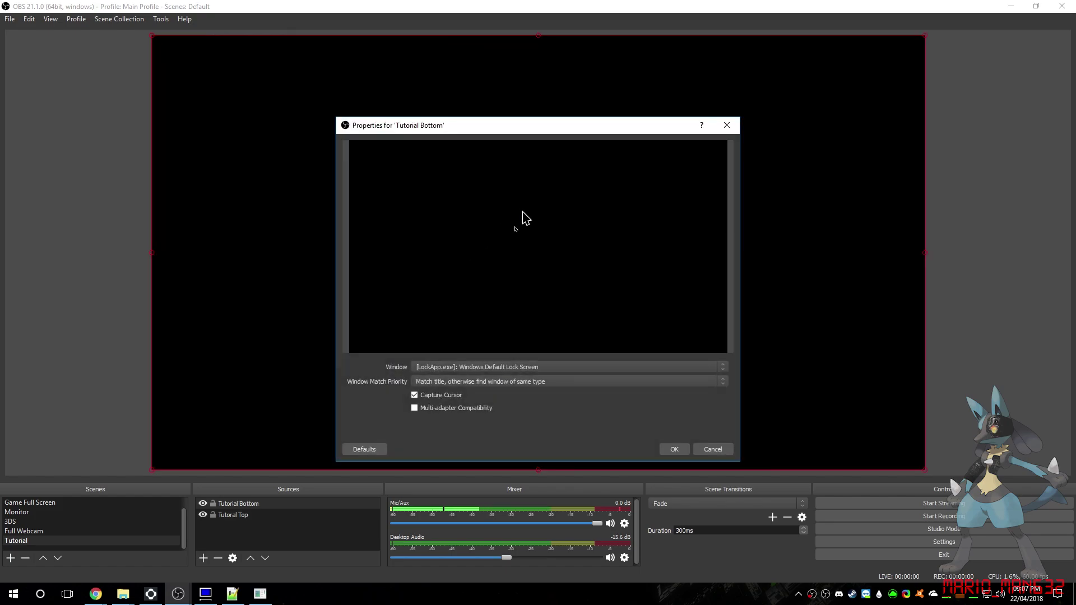
left_click(498, 368)
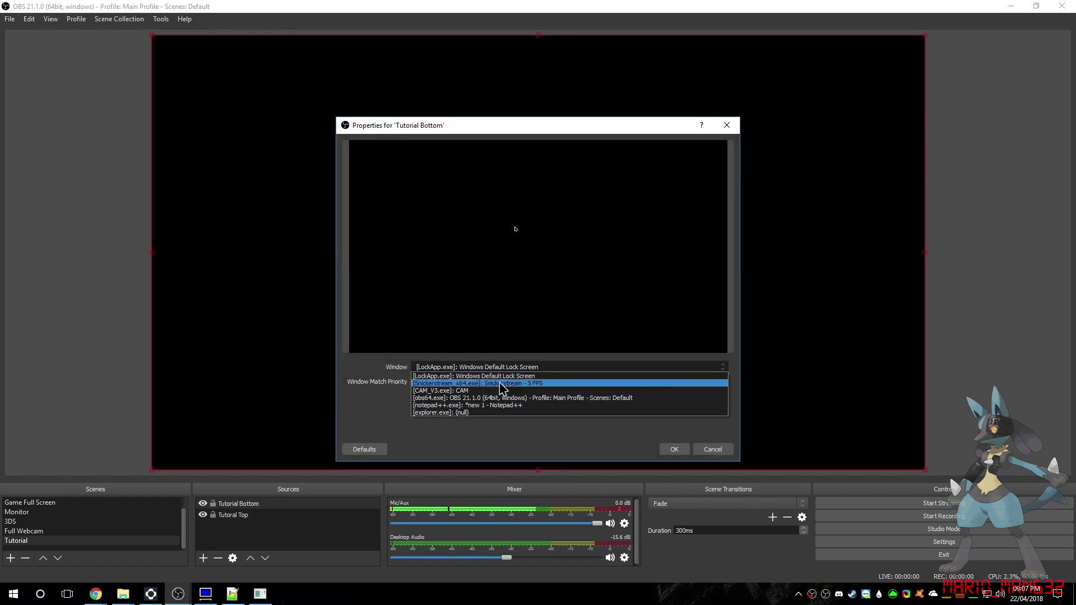
left_click(500, 384)
left_click(482, 382)
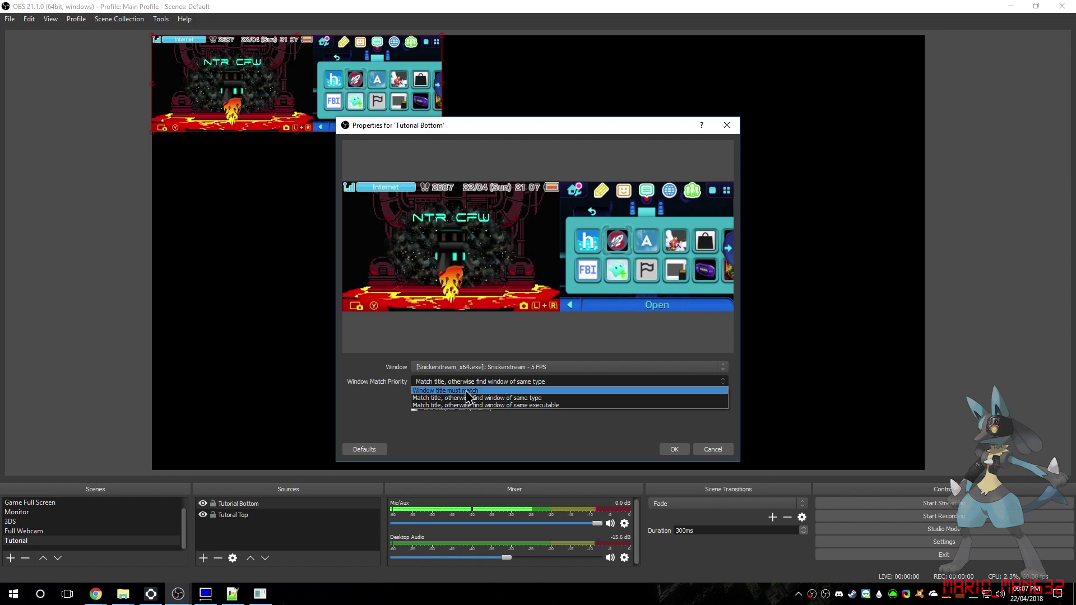
left_click(470, 398)
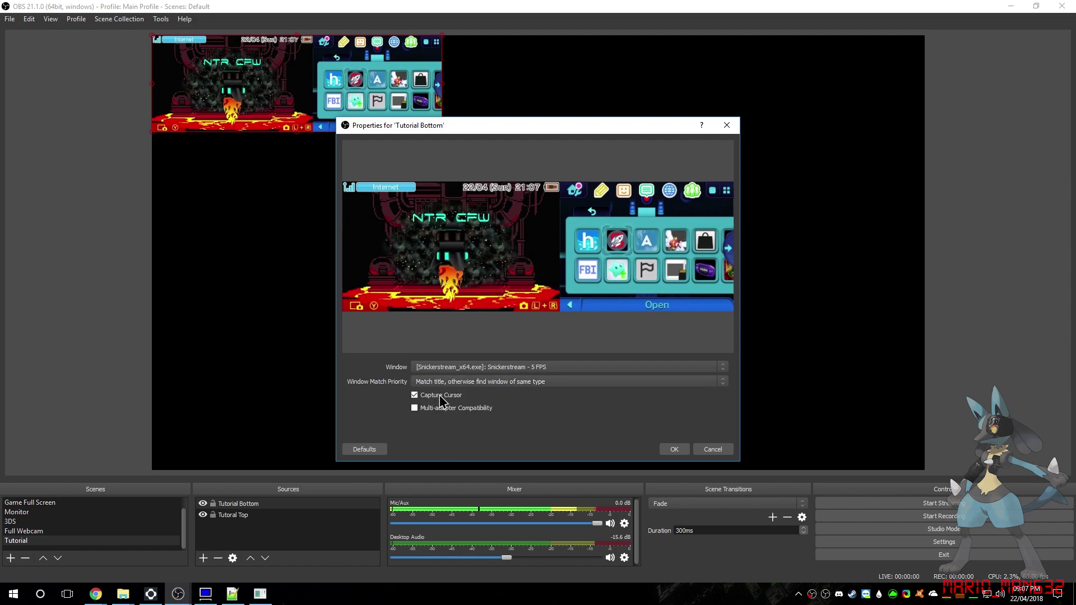
left_click(676, 449)
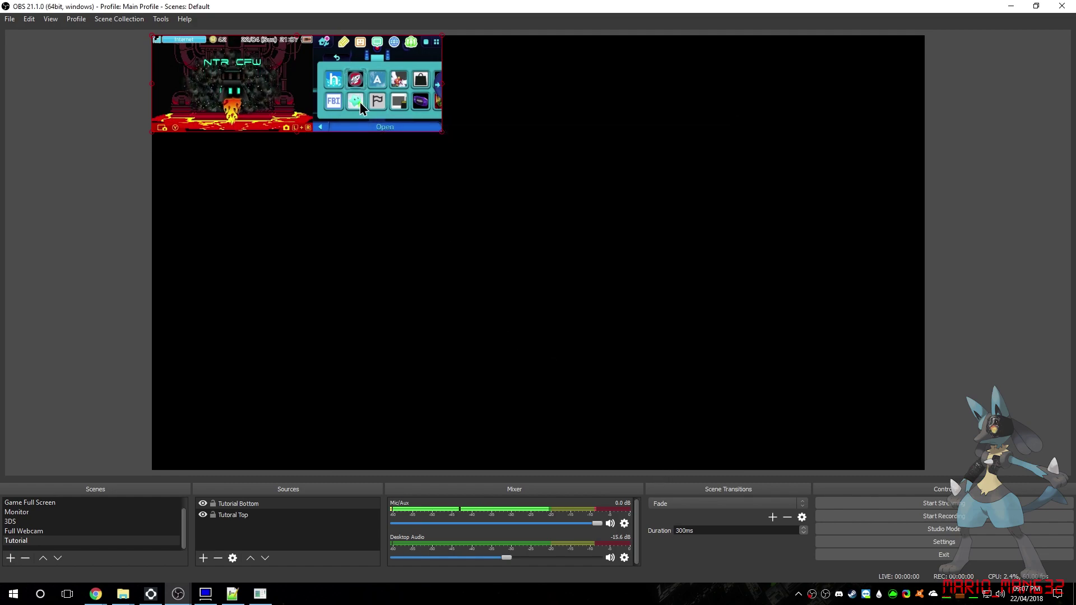
- Move Tutorial Bottom below the top copy and review Tutoral Top's settings without changes
left_click_drag(360, 103, 363, 197)
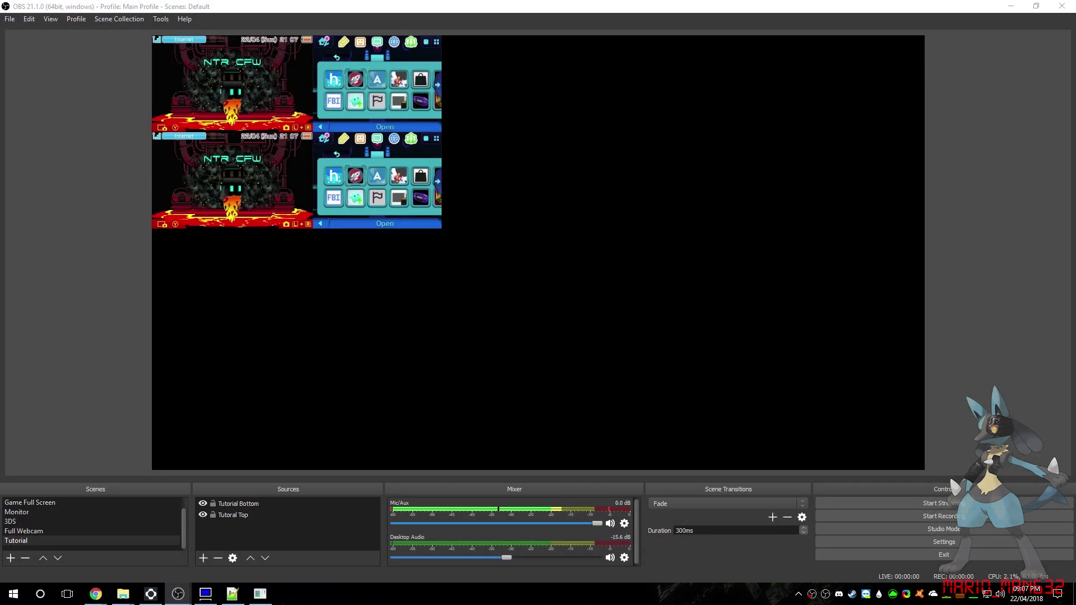
left_click(266, 85)
right_click(263, 87)
left_click(318, 377)
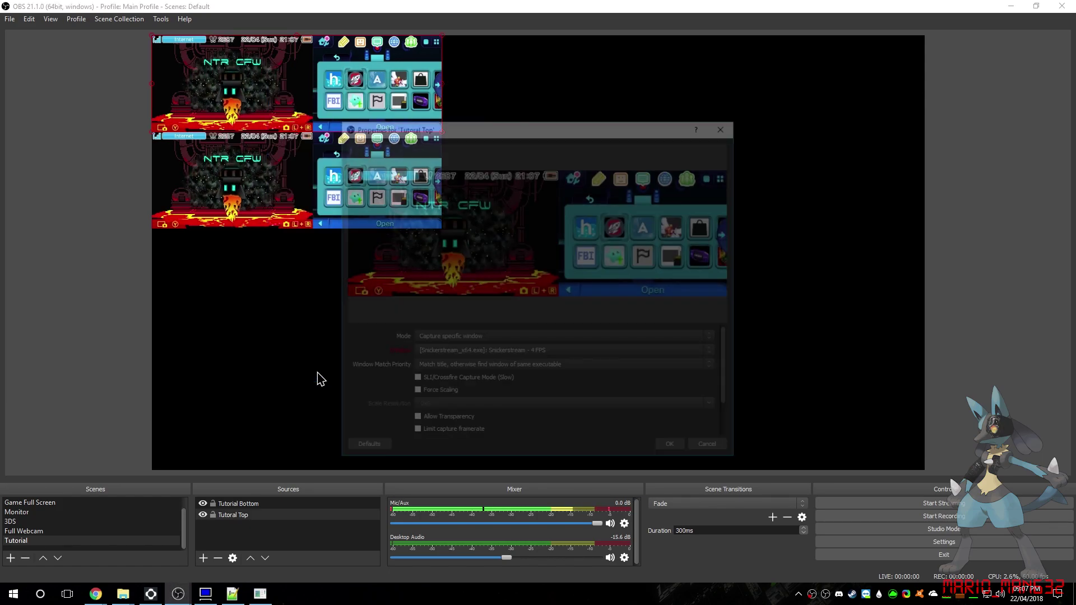
left_click(707, 444)
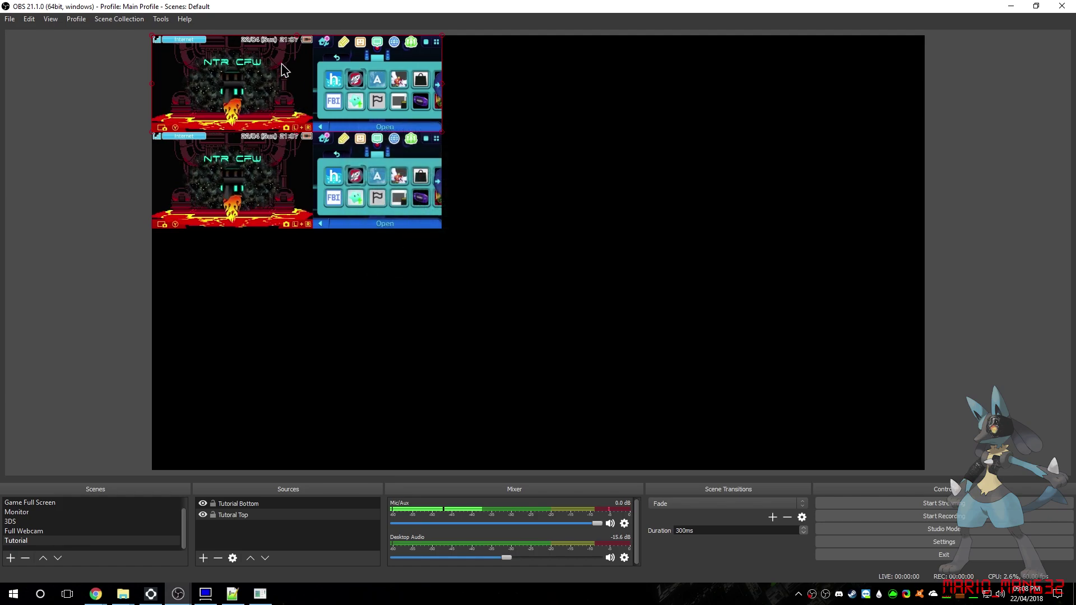
- Add a Crop/Pad filter to Tutoral Top with the Right crop set to 320
right_click(282, 70)
left_click(336, 348)
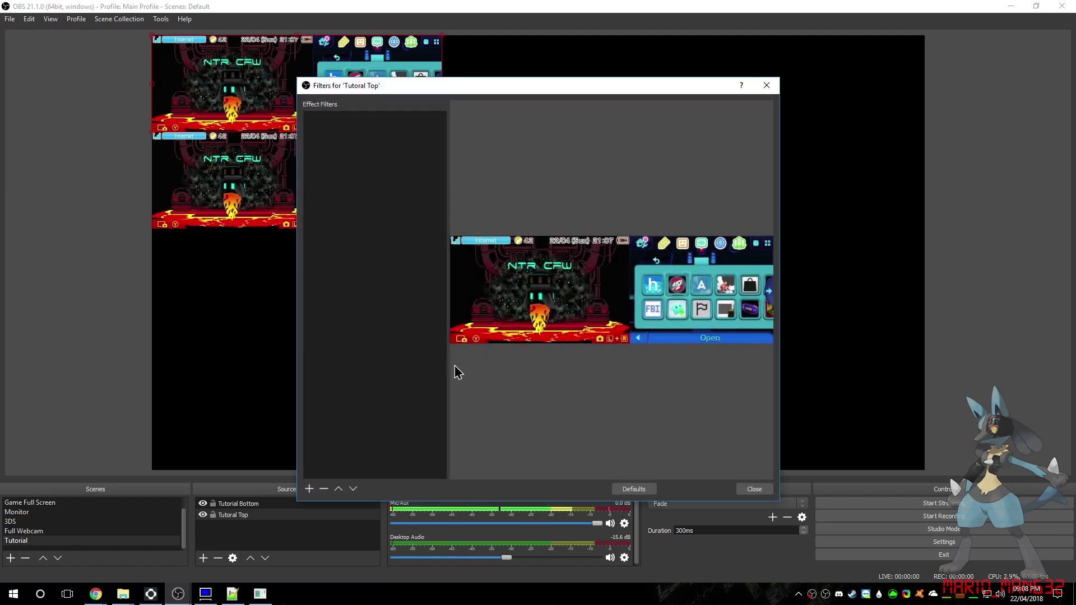
left_click(313, 490)
left_click(336, 432)
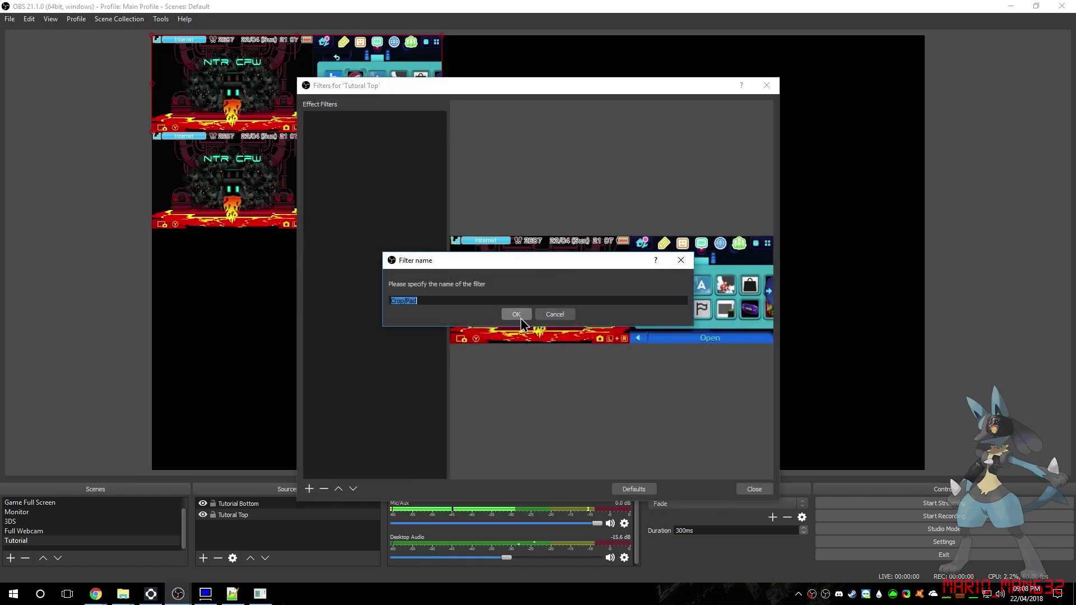
left_click(516, 314)
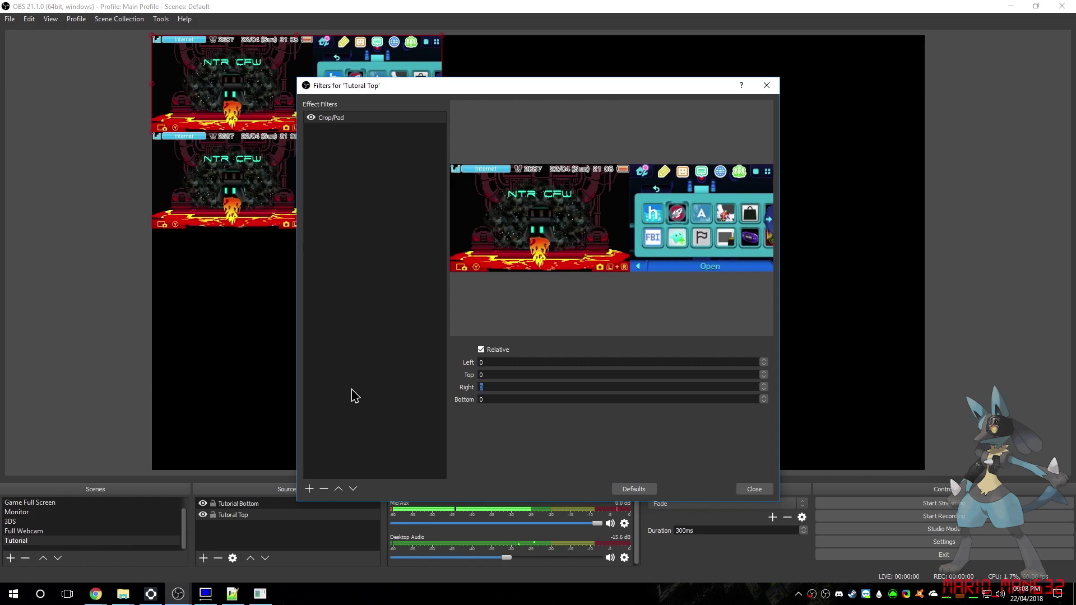
type("320")
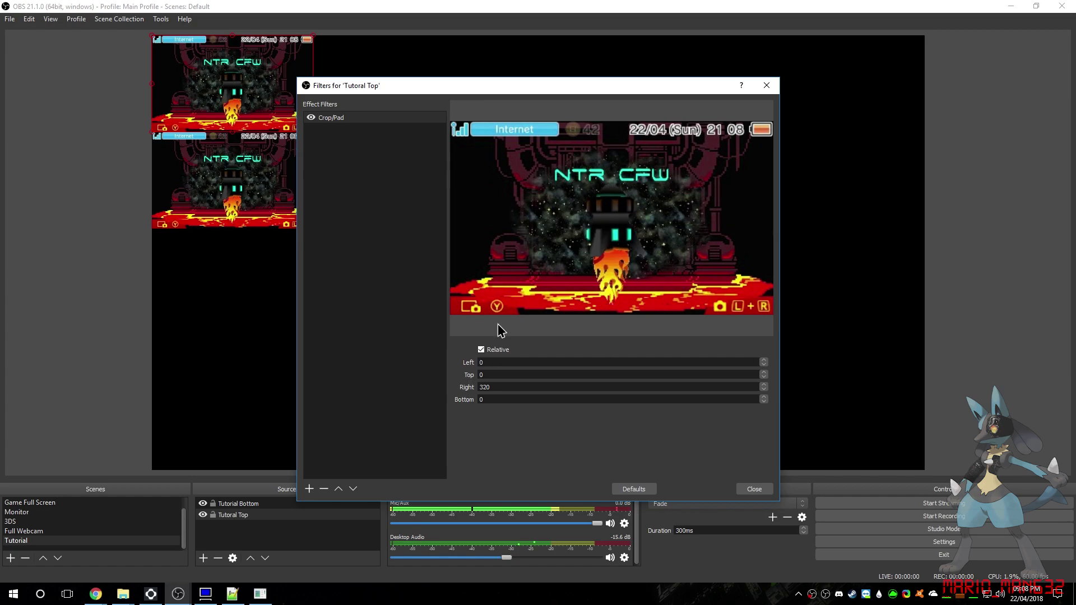
left_click(757, 490)
- Add a Crop/Pad filter to Tutorial Bottom with the Left crop set to 400
right_click(340, 205)
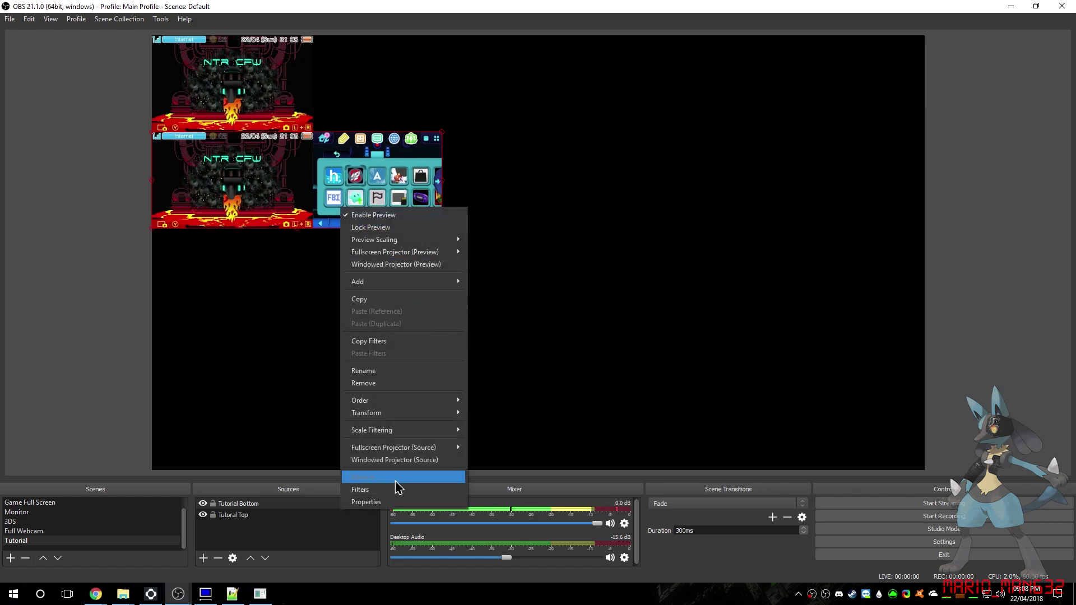
left_click(393, 502)
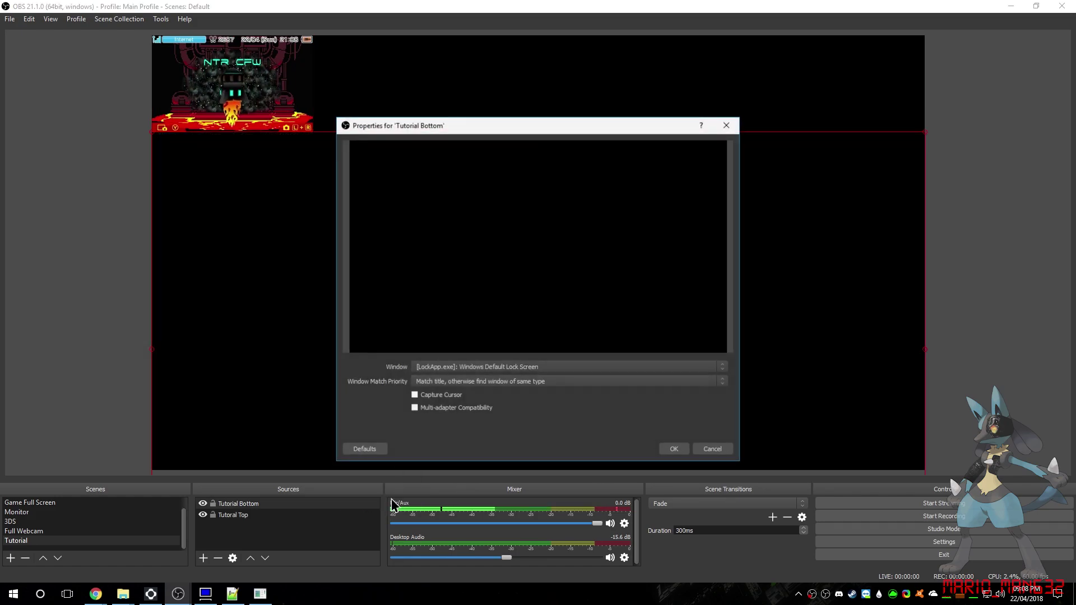
left_click(721, 450)
right_click(302, 150)
left_click(381, 431)
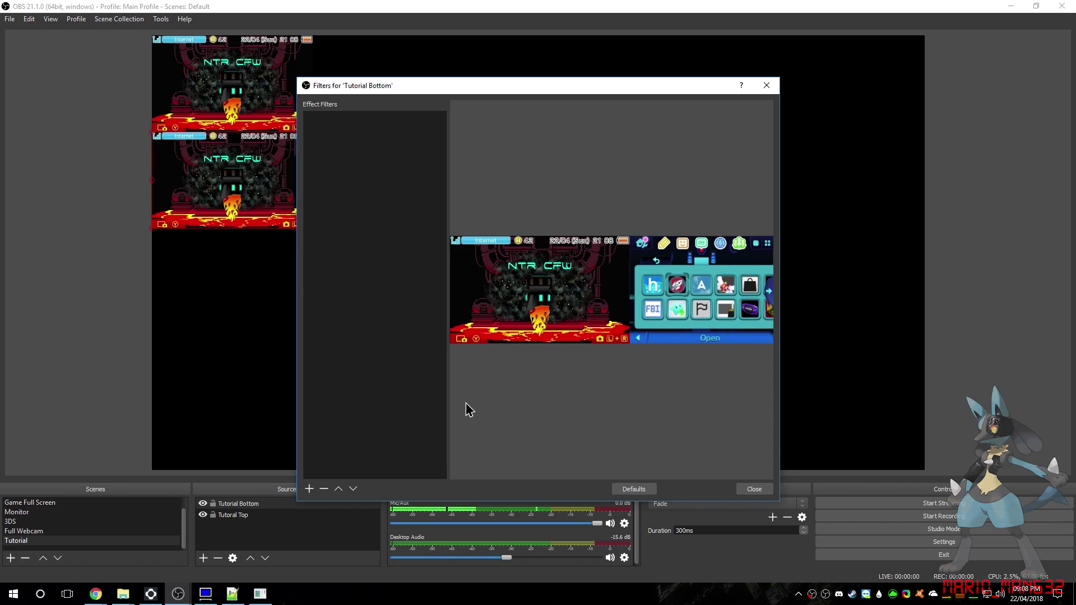
left_click(309, 488)
left_click(359, 414)
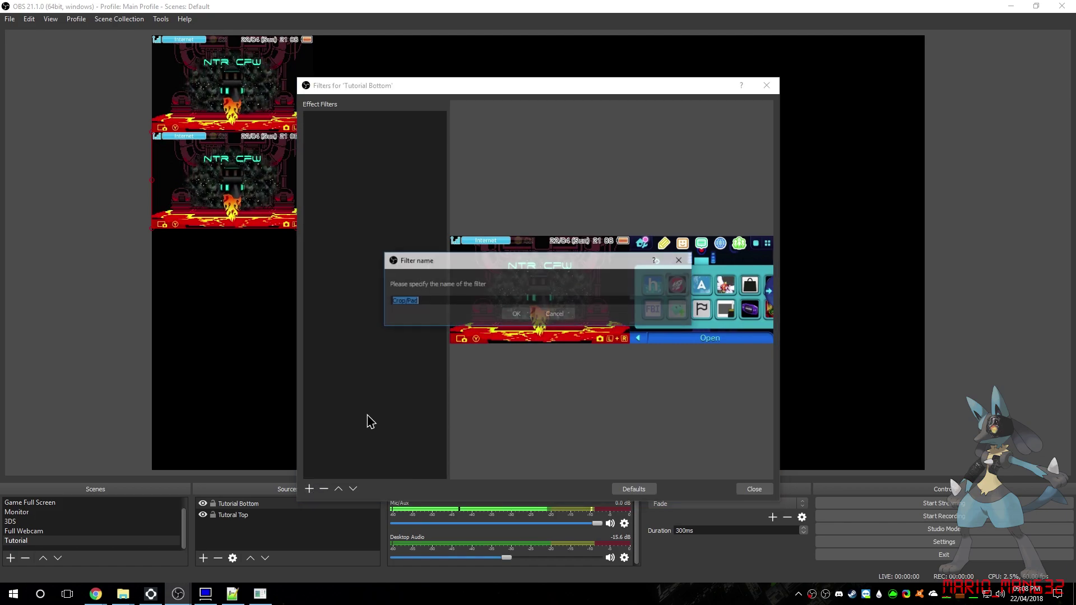
left_click(514, 316)
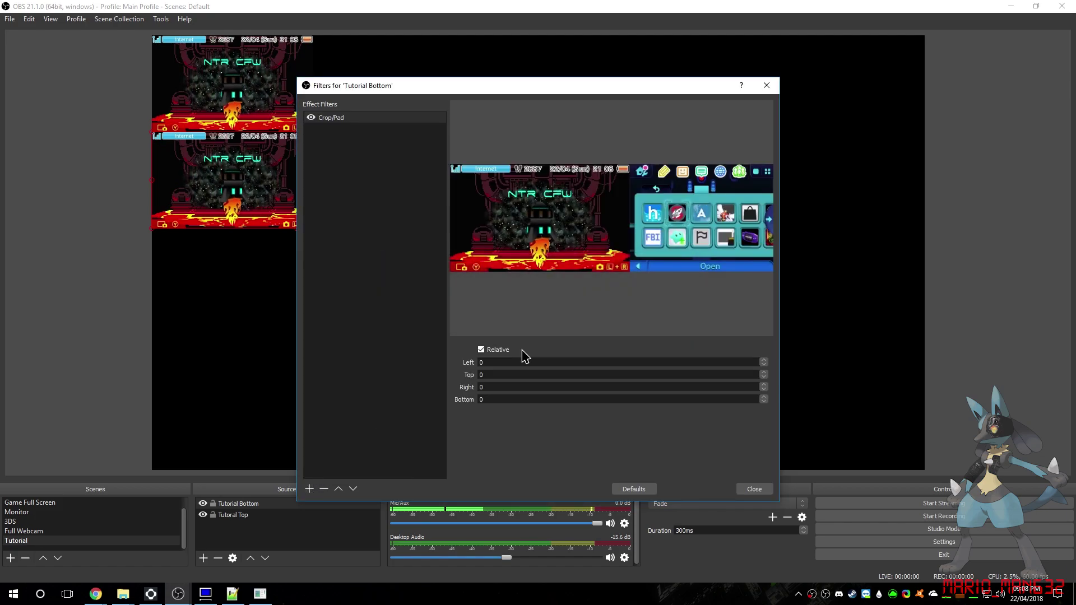
double_click(497, 365)
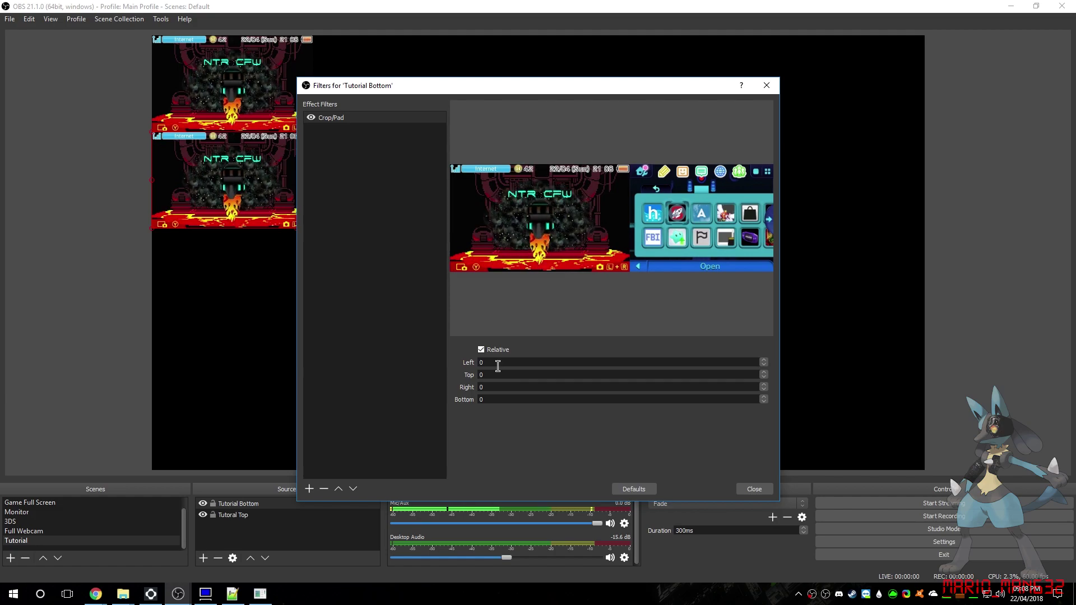
type("400")
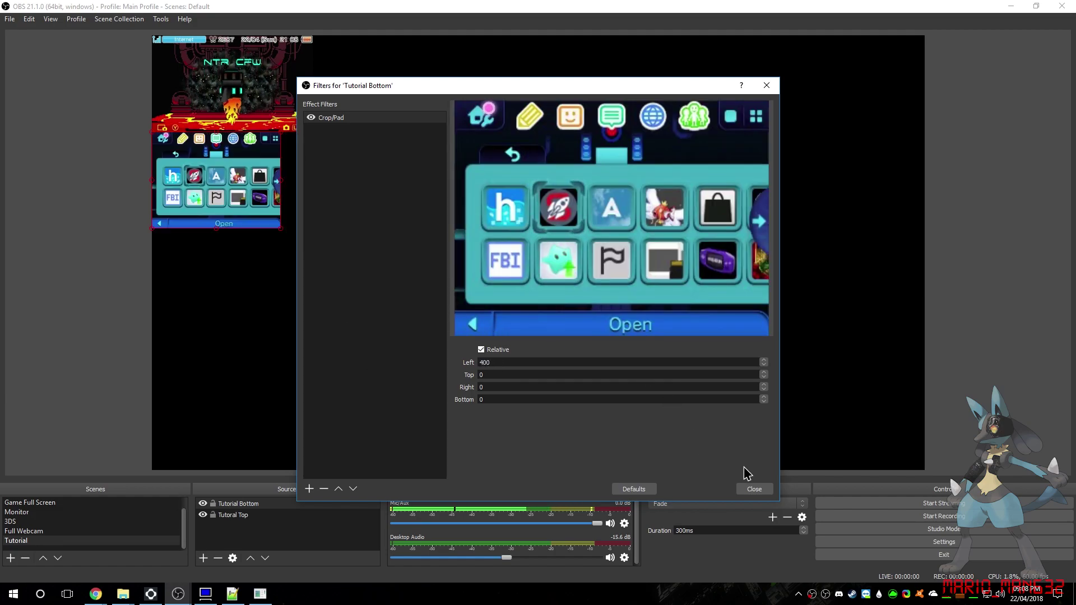
left_click(751, 488)
- Stretch Tutorial Top over most of the canvas, enlarge Tutorial Bottom at lower right, and lock both
left_click_drag(239, 159, 702, 285)
left_click(300, 126)
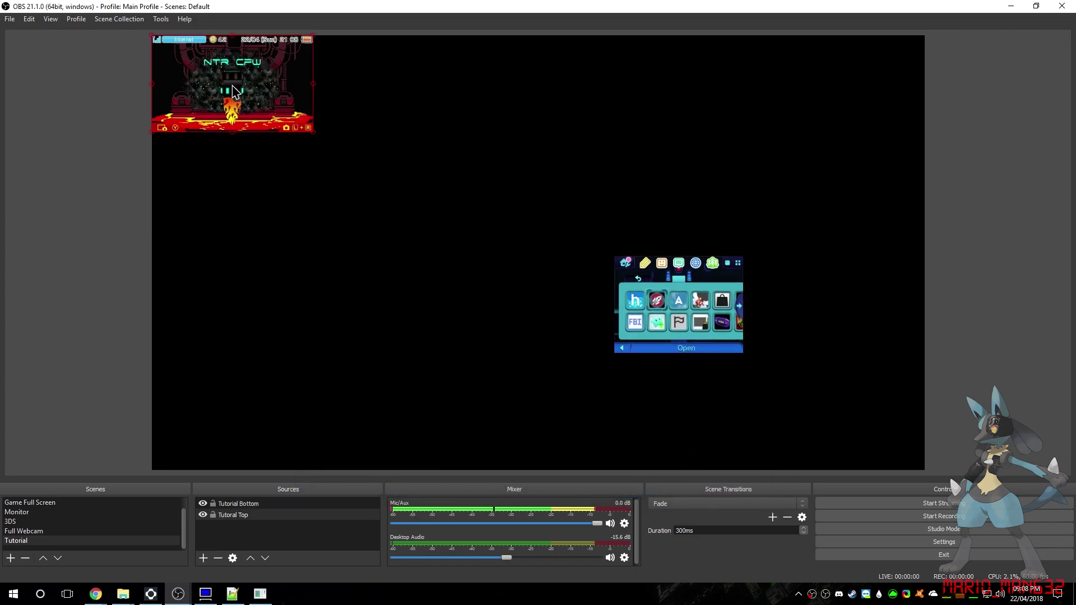
left_click_drag(315, 136, 505, 334)
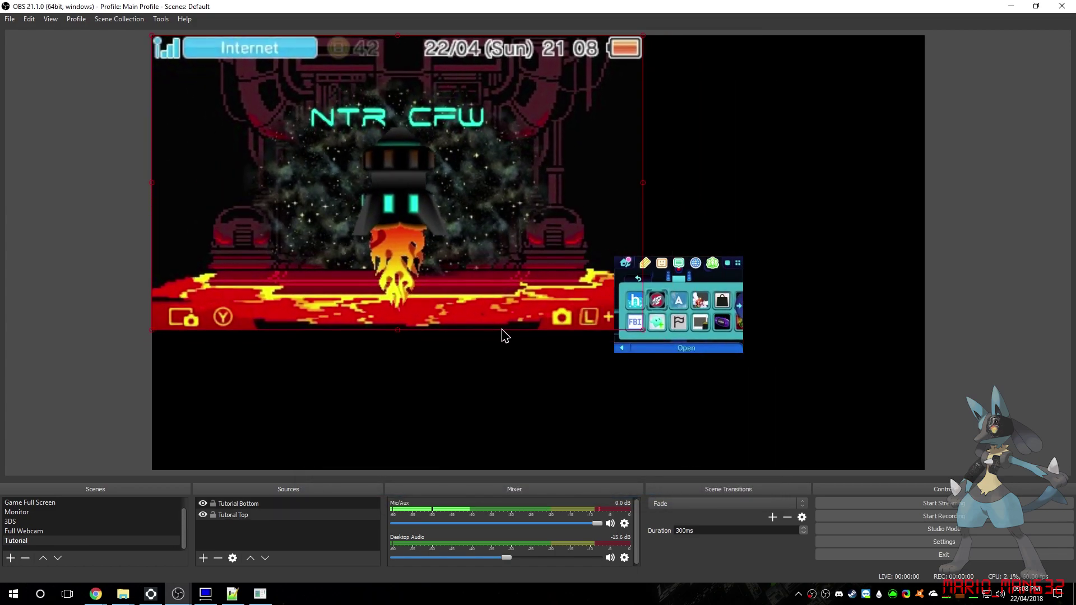
left_click_drag(681, 314, 864, 436)
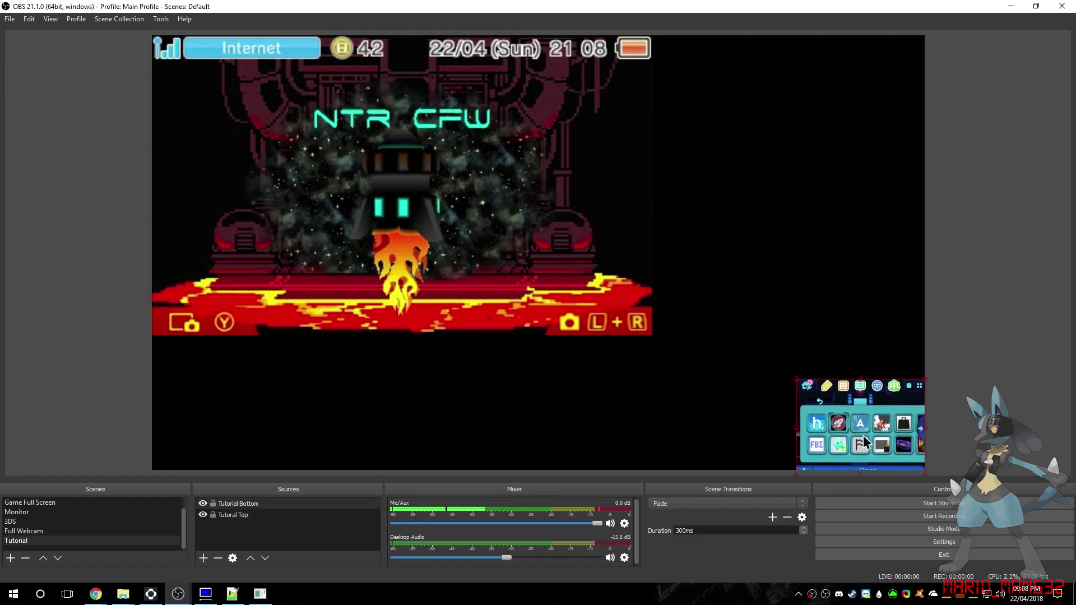
left_click_drag(795, 375, 657, 279)
left_click(652, 334)
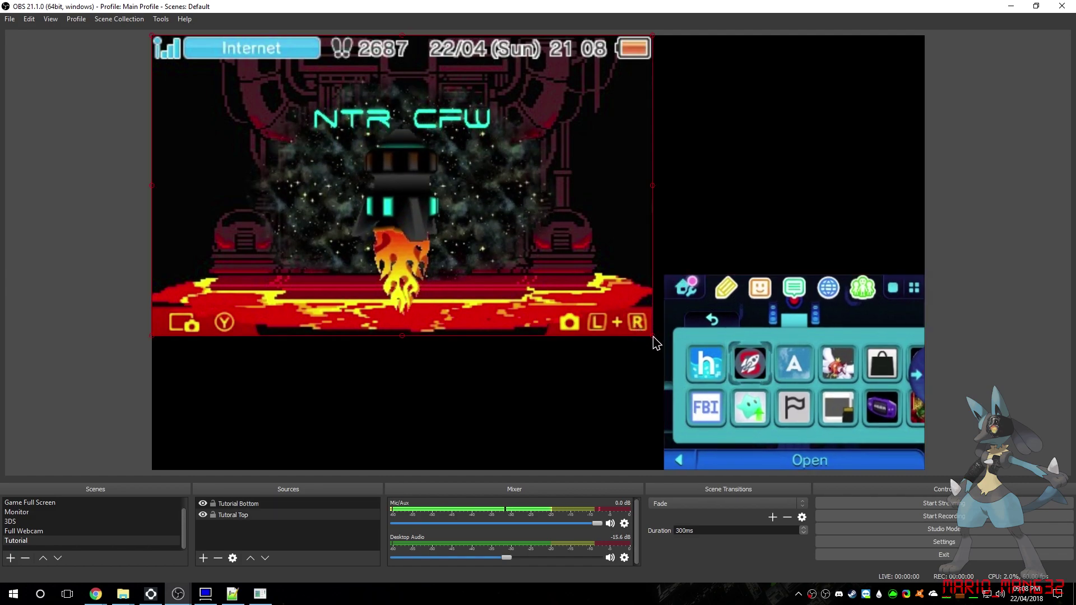
left_click_drag(652, 335, 660, 342)
left_click(774, 231)
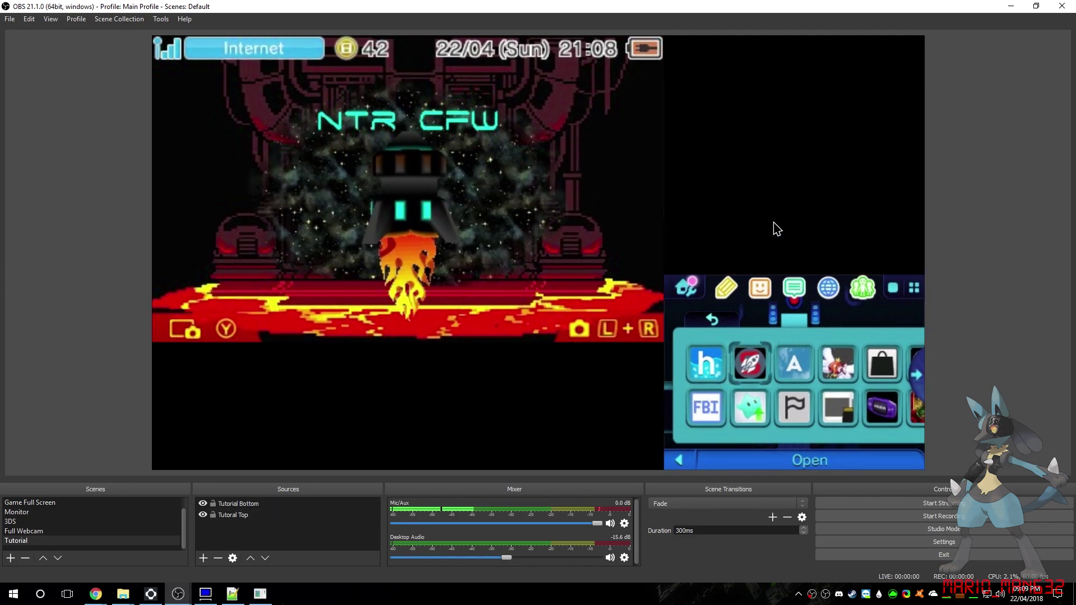
left_click(213, 503)
left_click(213, 515)
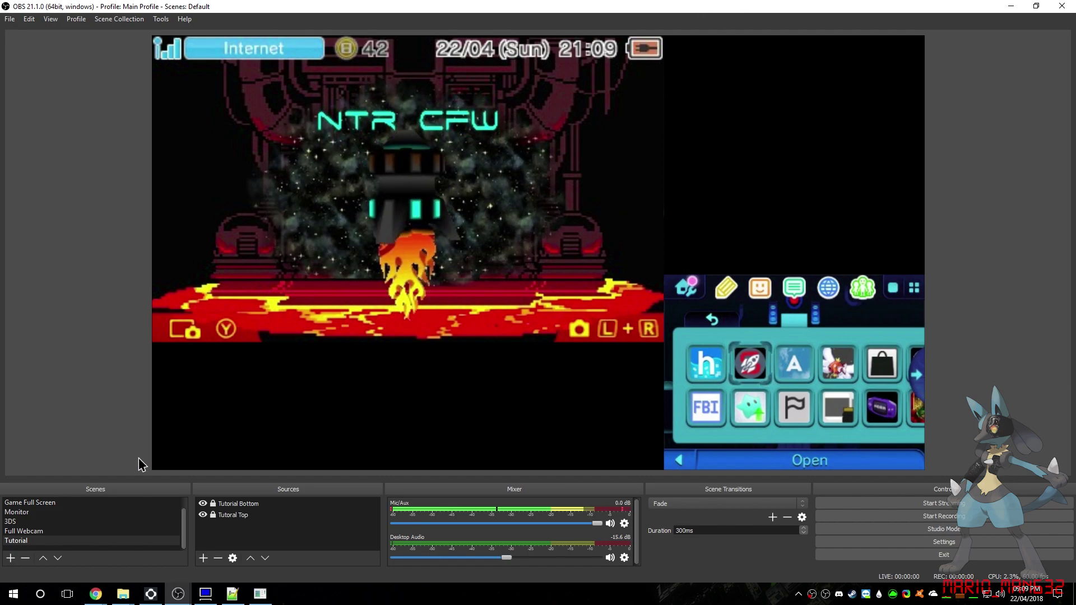
- Compare the 3DS and Full Webcam scenes, ending on Tutorial with the 3DS viewer in front
left_click(102, 522)
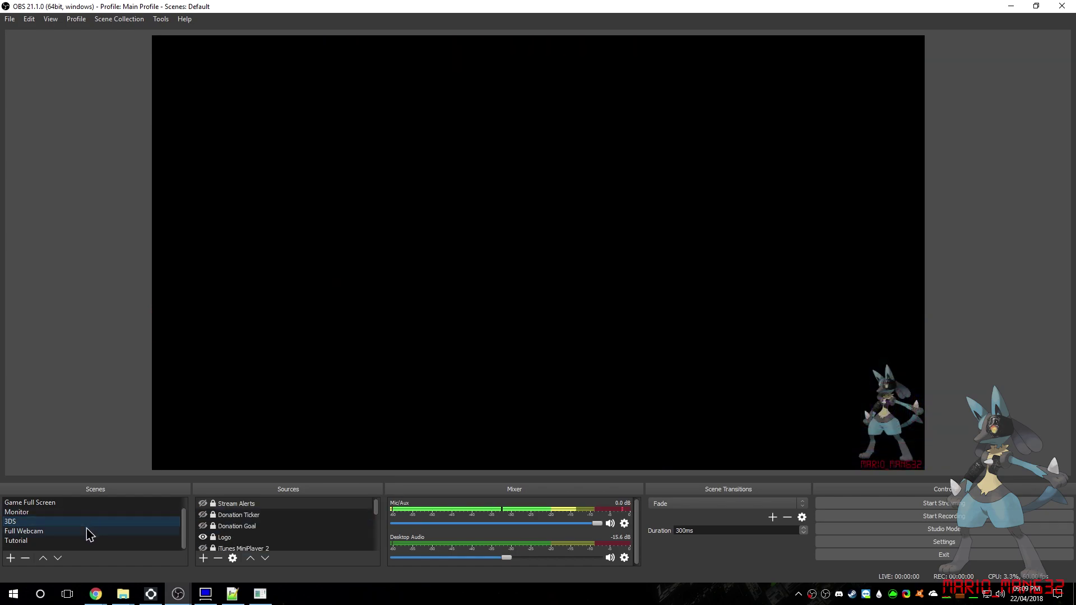
left_click(111, 521)
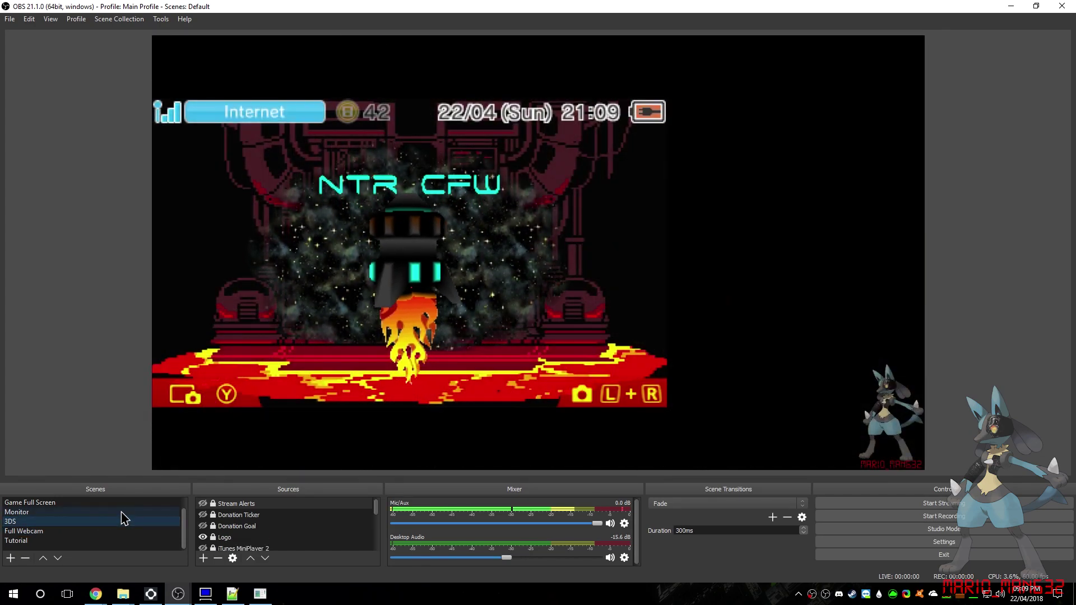
left_click(95, 541)
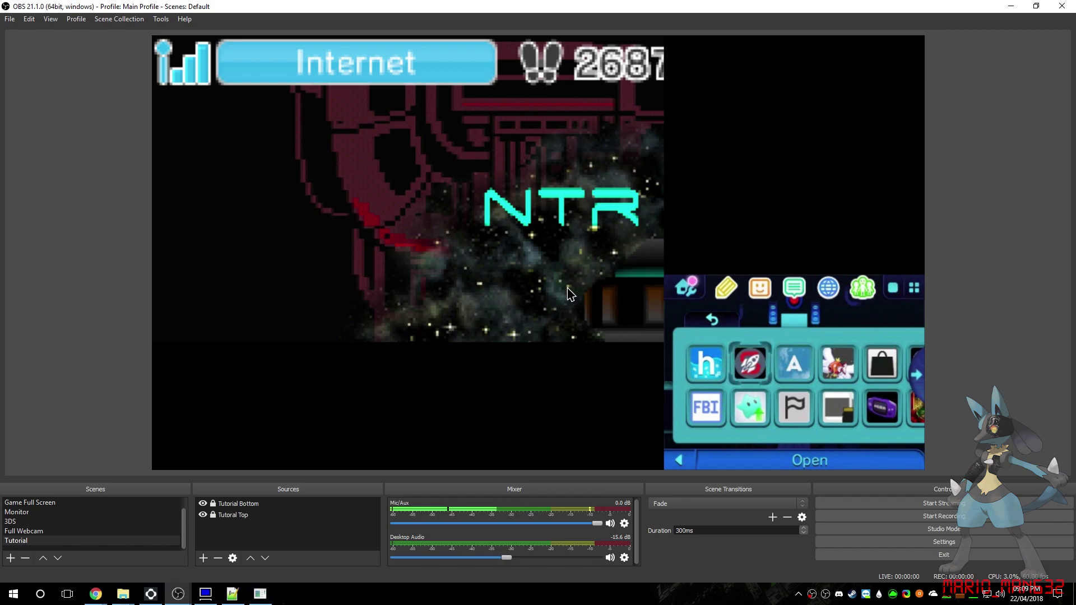
left_click(44, 531)
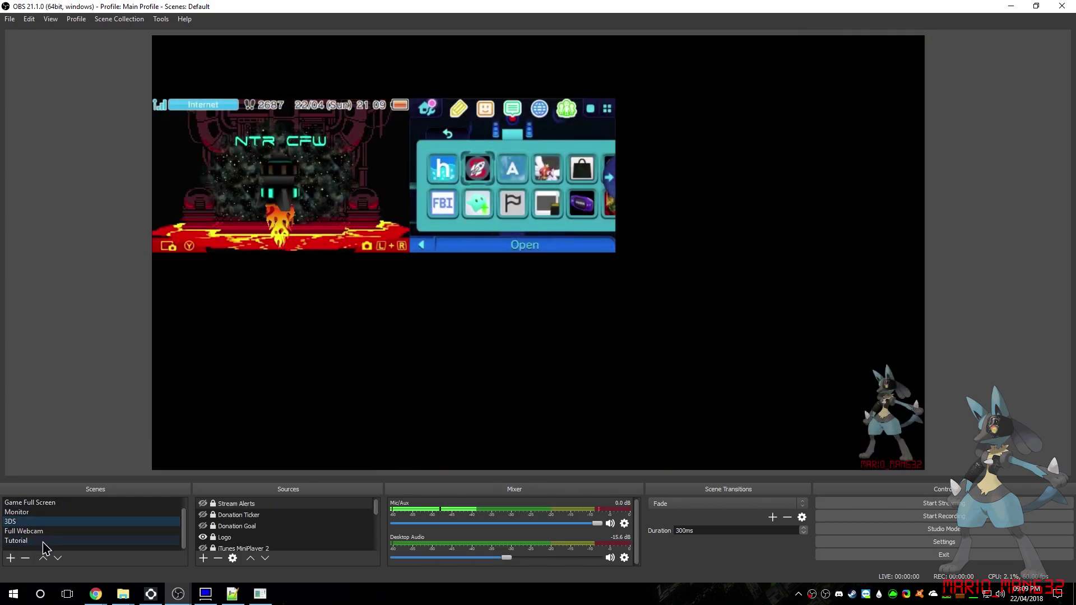
left_click(43, 541)
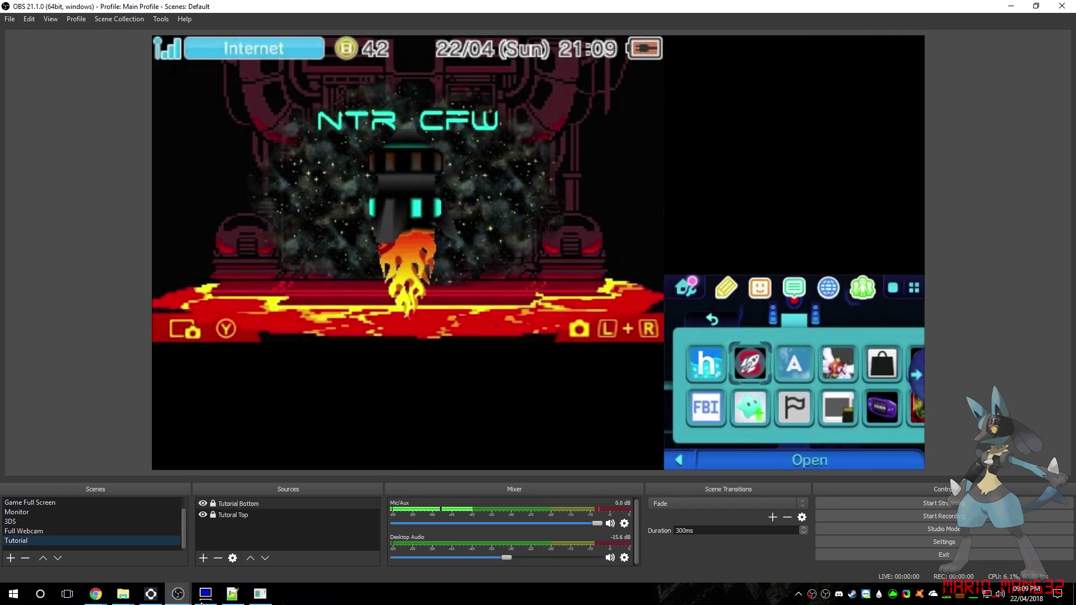
left_click(205, 594)
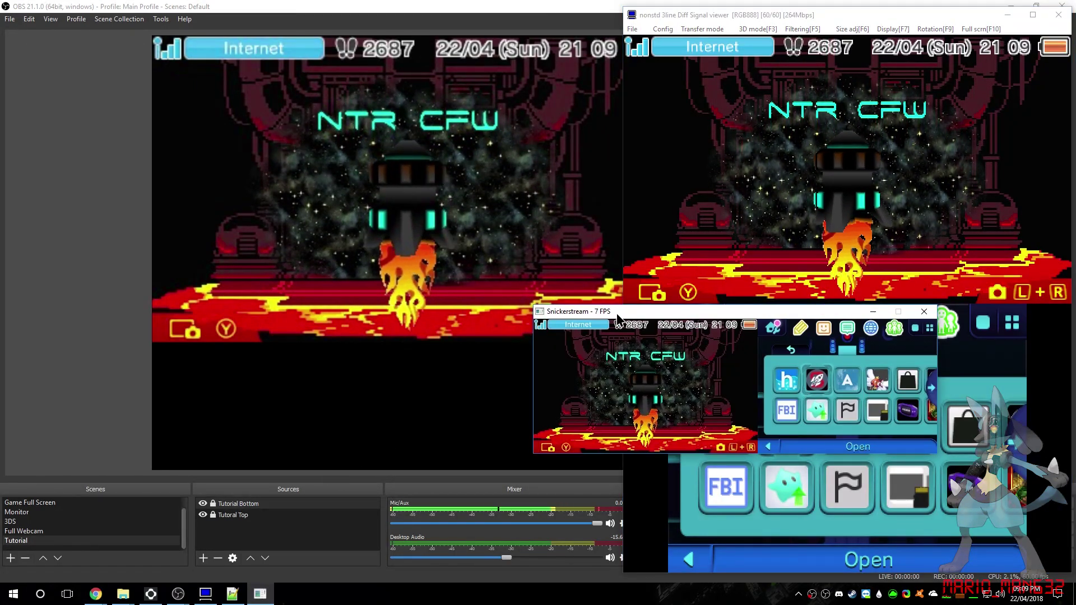
- Move the Snickerstream window left and switch OBS to the 3DS scene
left_click_drag(583, 316, 435, 313)
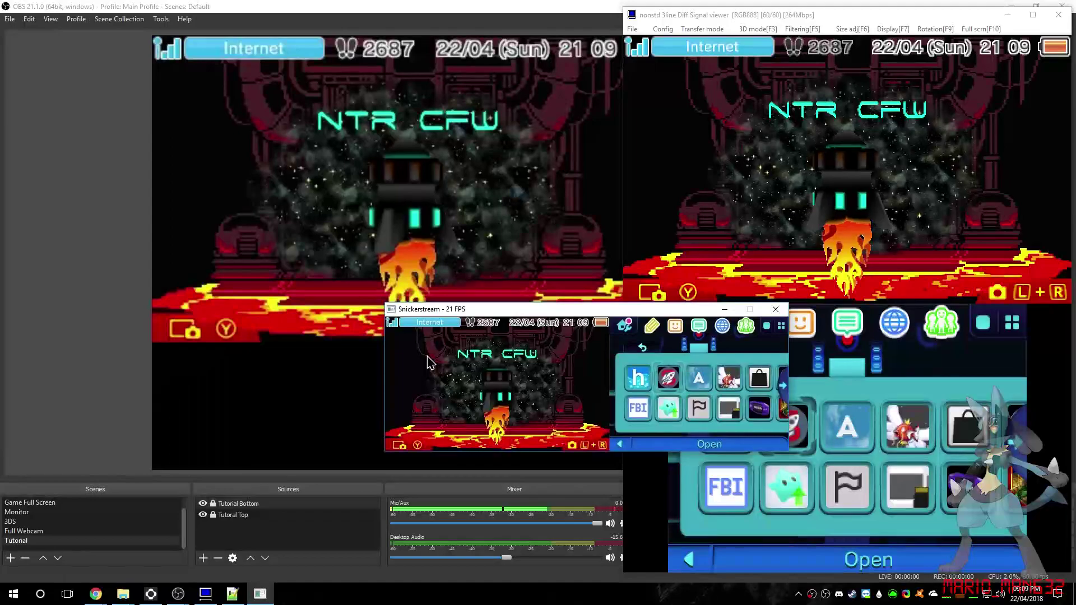
left_click(61, 522)
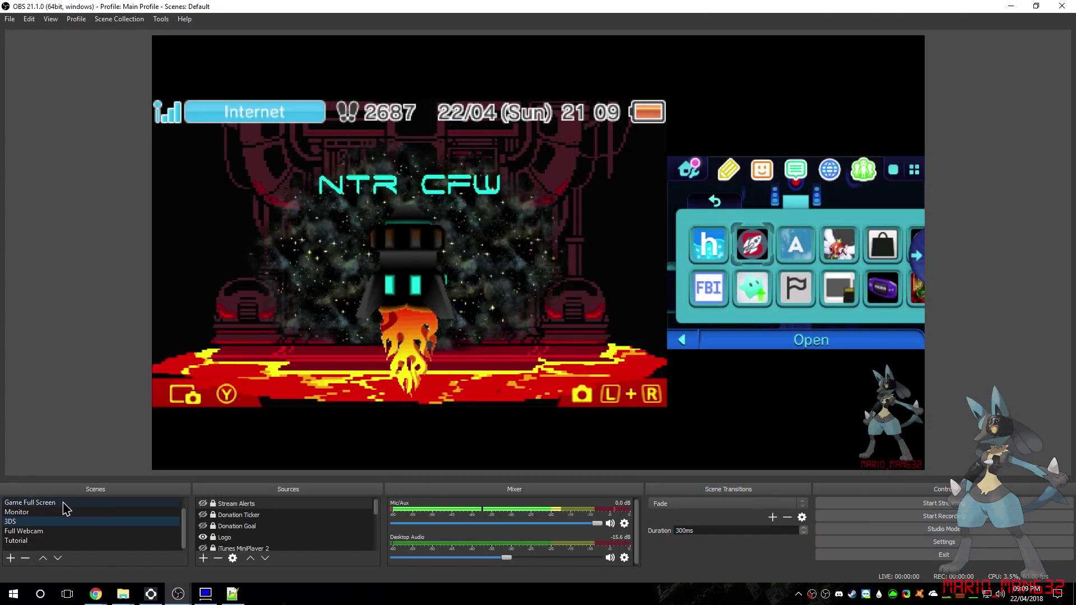